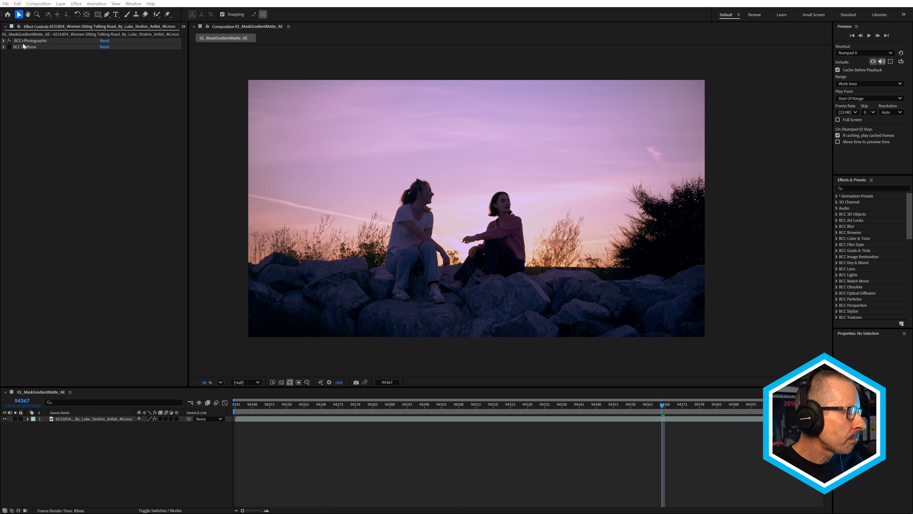
# Step: Delete the BCC Halftone effect from the clip and compare the image with the BCC+Photographic effect off and on
pyautogui.click(5, 41)
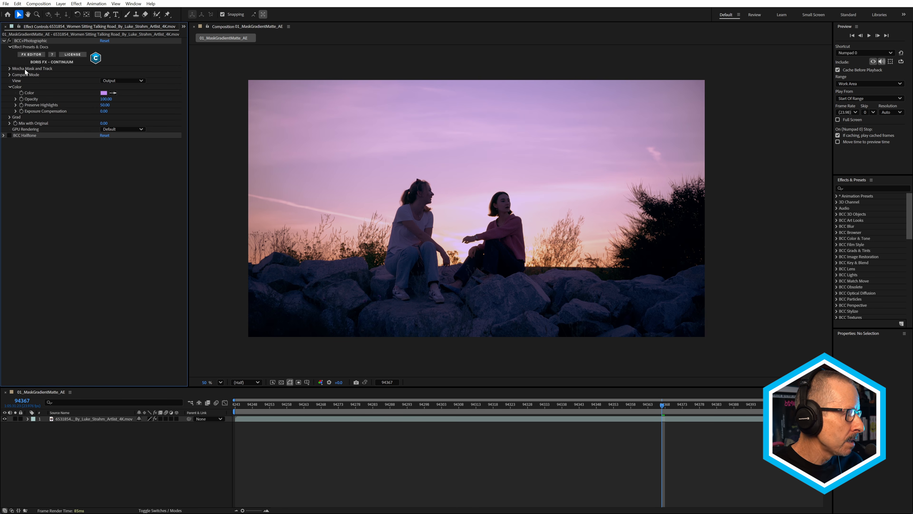
pyautogui.click(10, 69)
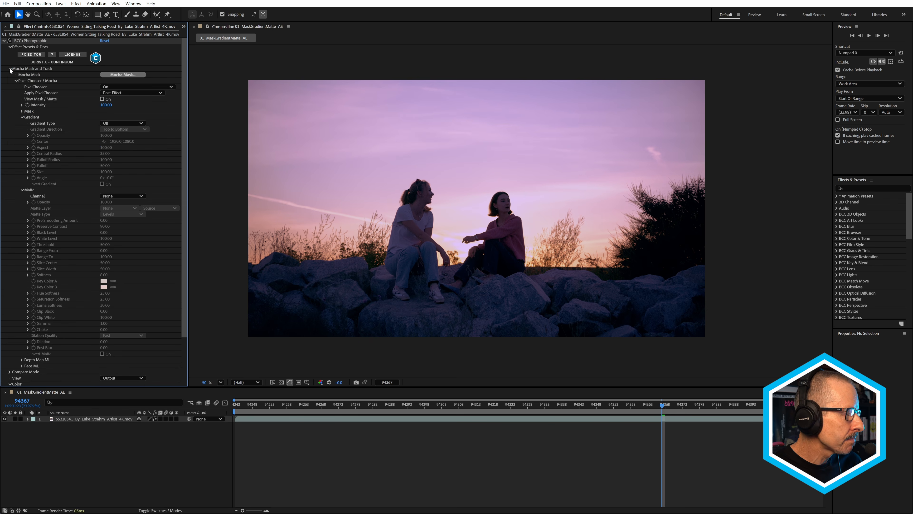
pyautogui.click(10, 69)
pyautogui.click(11, 136)
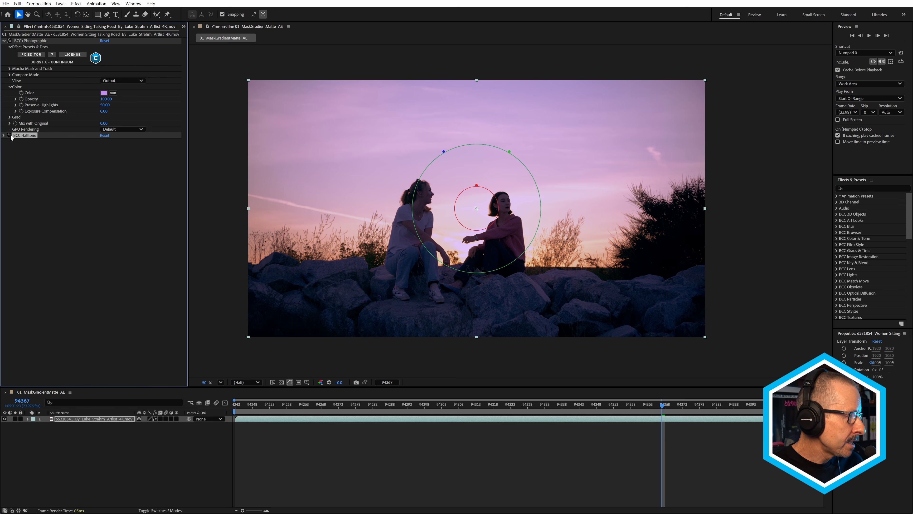
pyautogui.click(3, 136)
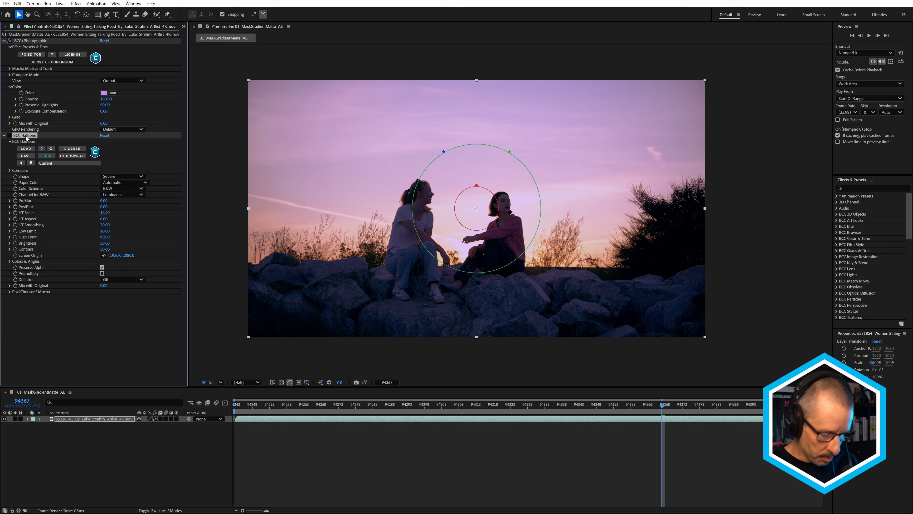
pyautogui.press('Delete')
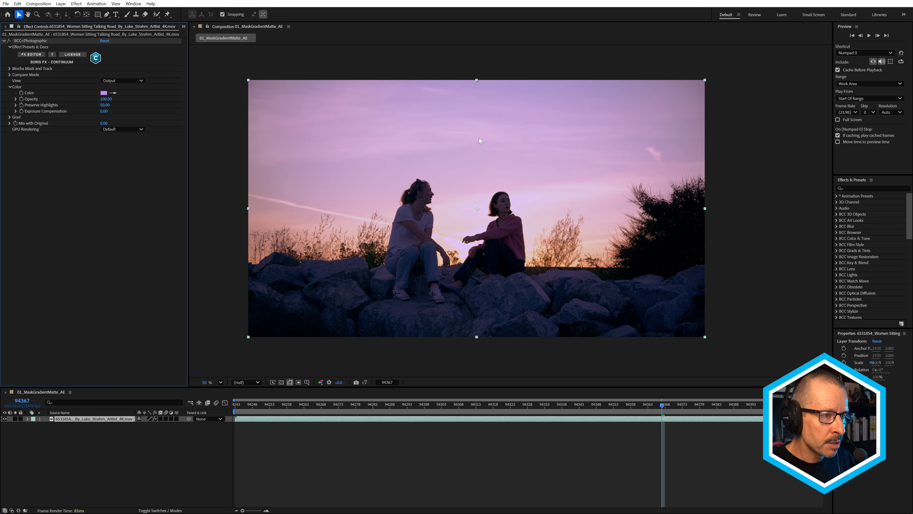
pyautogui.click(9, 41)
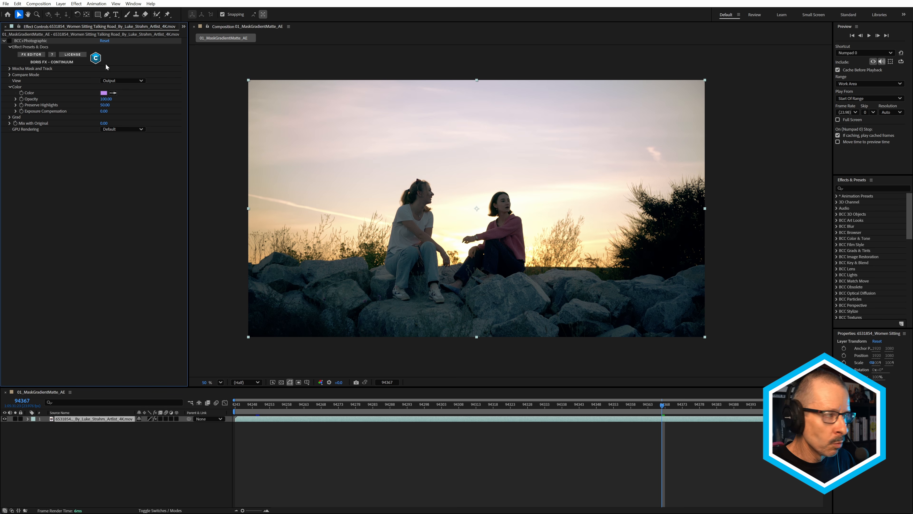
pyautogui.click(9, 41)
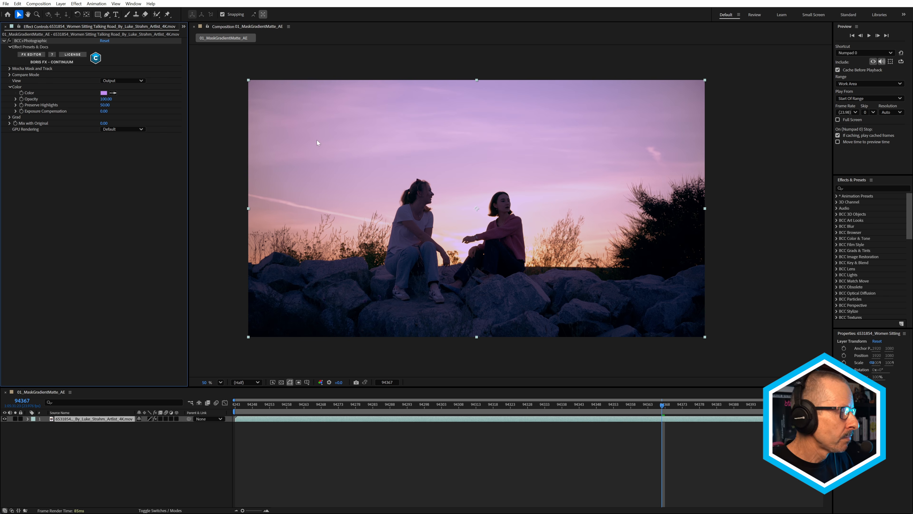
# Step: Restrict the BCC+Photographic effect with a Rectangle mask, Scale Mask X at 115 and Mask Center at 1920, 618
pyautogui.click(9, 68)
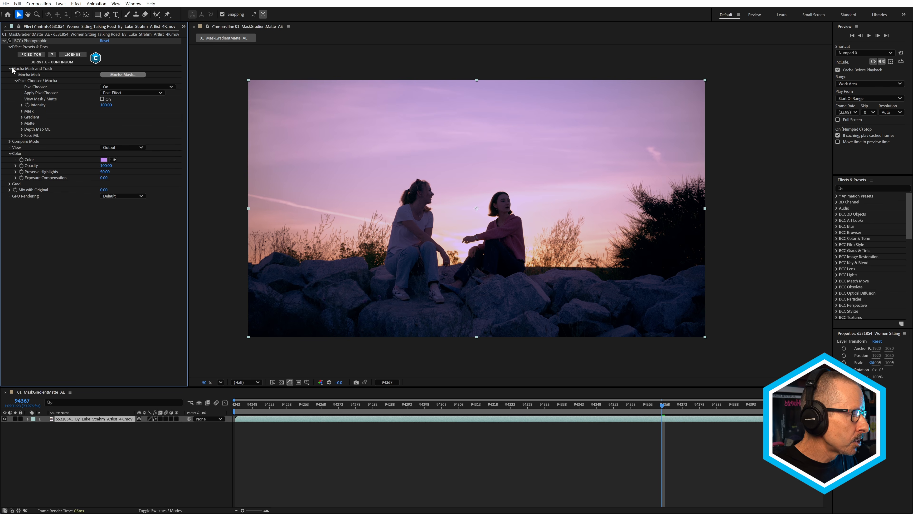
pyautogui.click(21, 111)
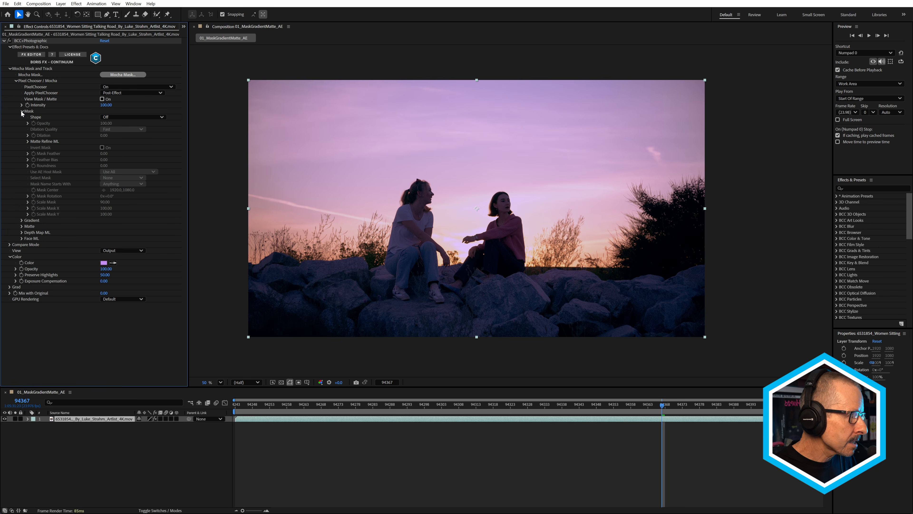
pyautogui.click(110, 118)
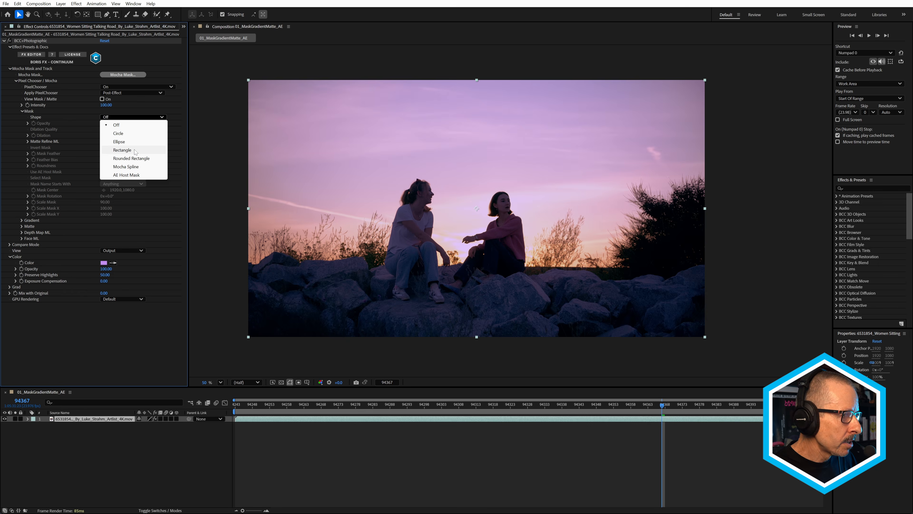
pyautogui.click(122, 150)
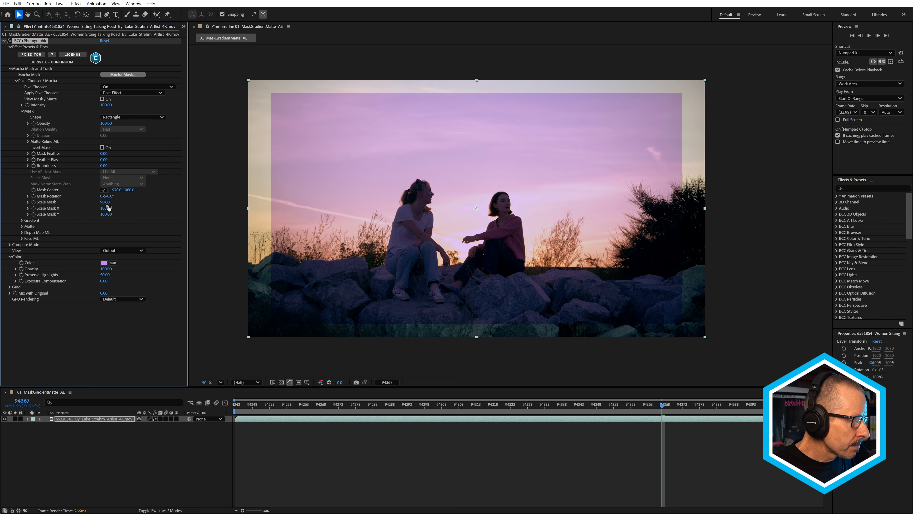
pyautogui.moveTo(104, 208); pyautogui.dragTo(111, 208)
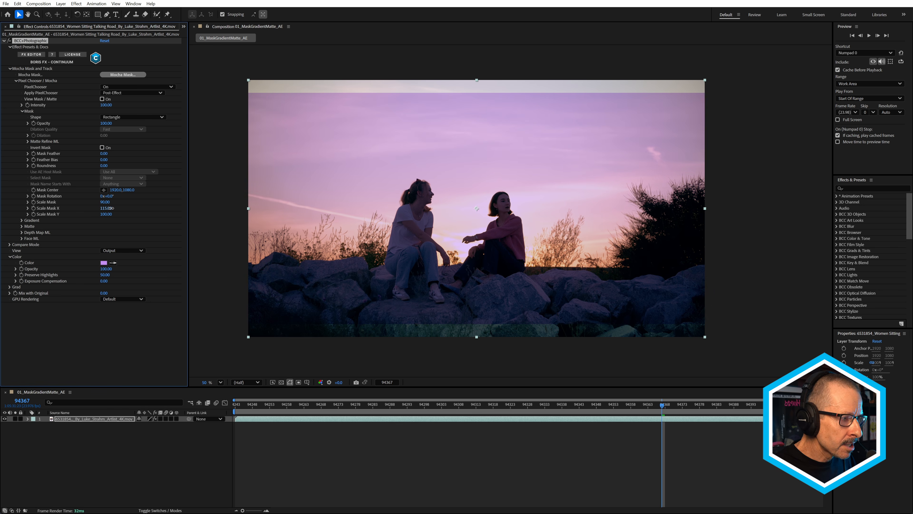
pyautogui.moveTo(127, 190); pyautogui.dragTo(103, 192)
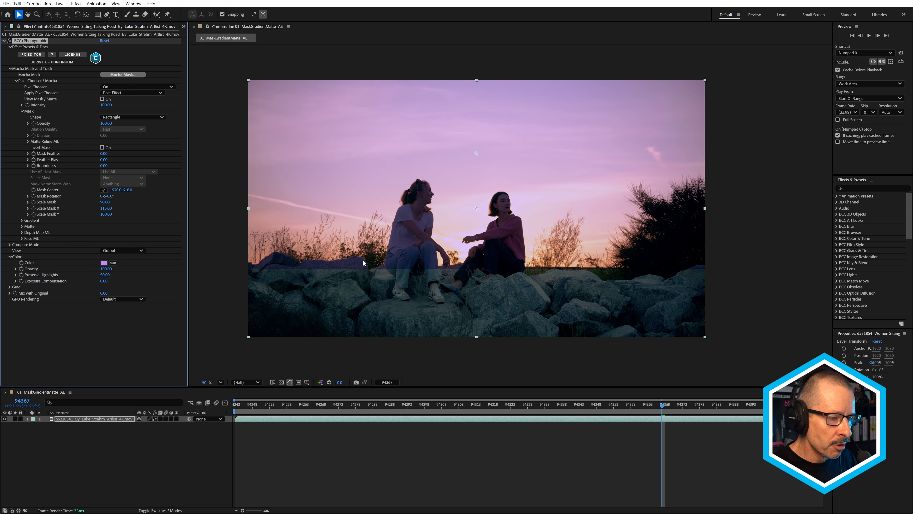
pyautogui.click(478, 250)
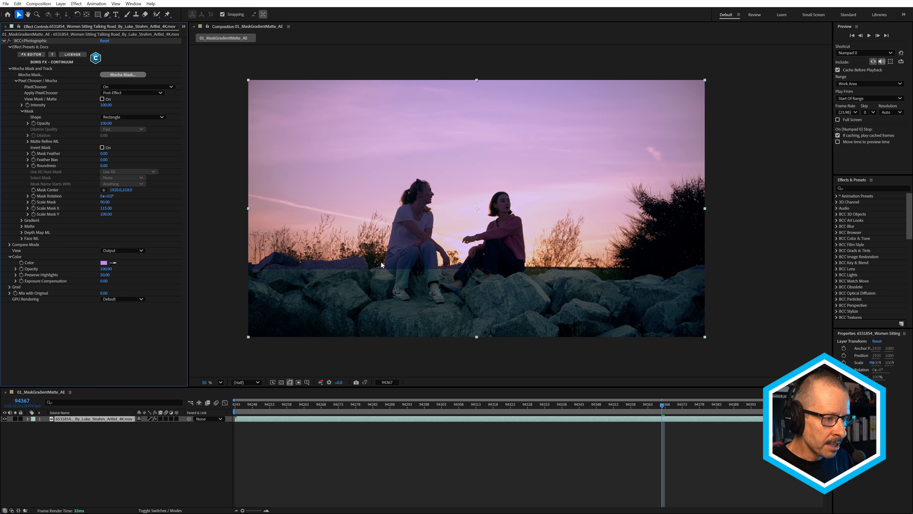
# Step: Set the mask shape of the BCC+Photographic effect to Off and collapse the Mask settings
pyautogui.click(119, 117)
pyautogui.click(116, 125)
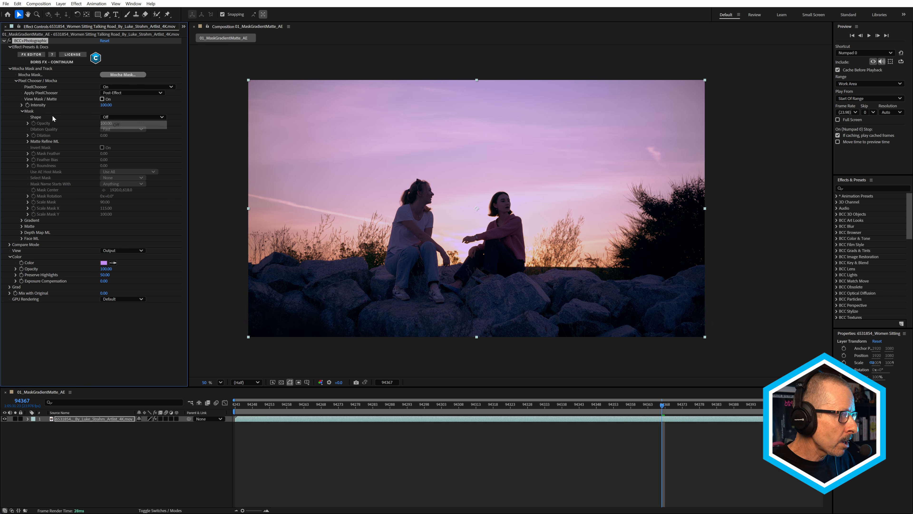
pyautogui.click(22, 112)
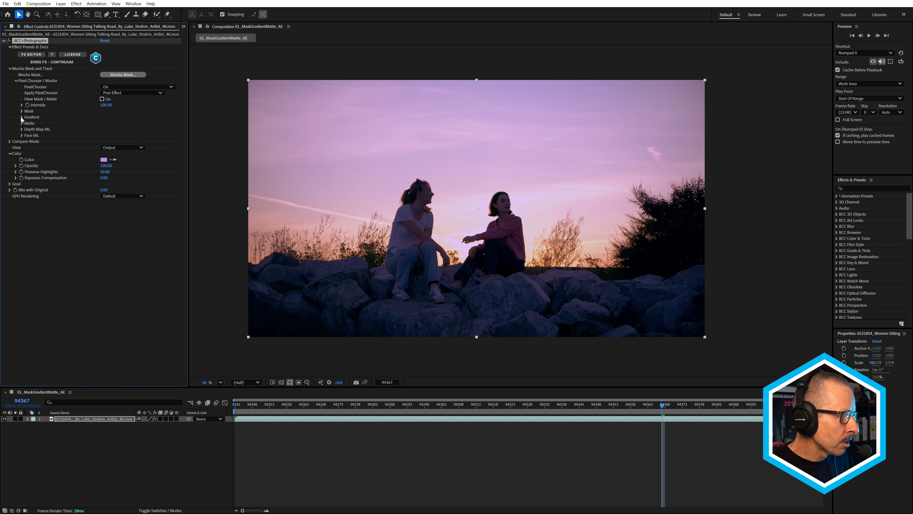
# Step: Apply a Linear gradient to the BCC+Photographic effect and set its Falloff to 13 while viewing the matte
pyautogui.click(22, 117)
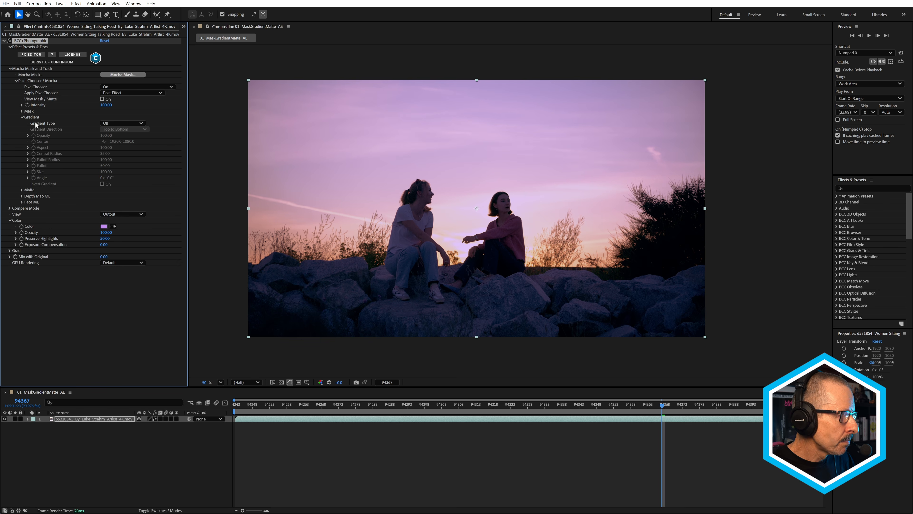
pyautogui.click(119, 122)
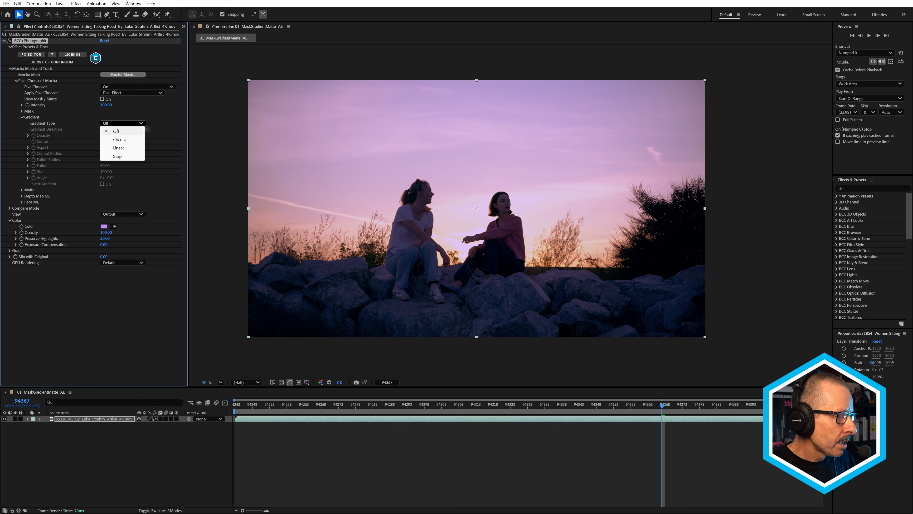
pyautogui.click(125, 149)
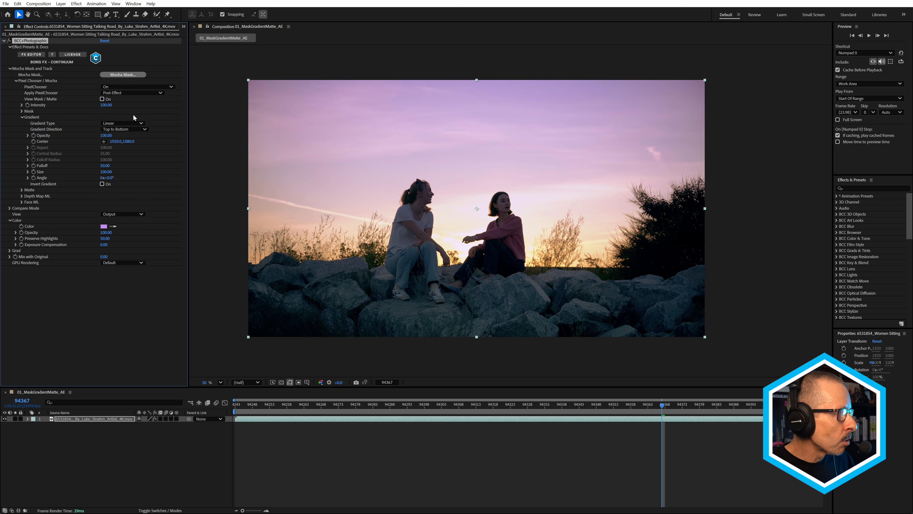
pyautogui.click(102, 99)
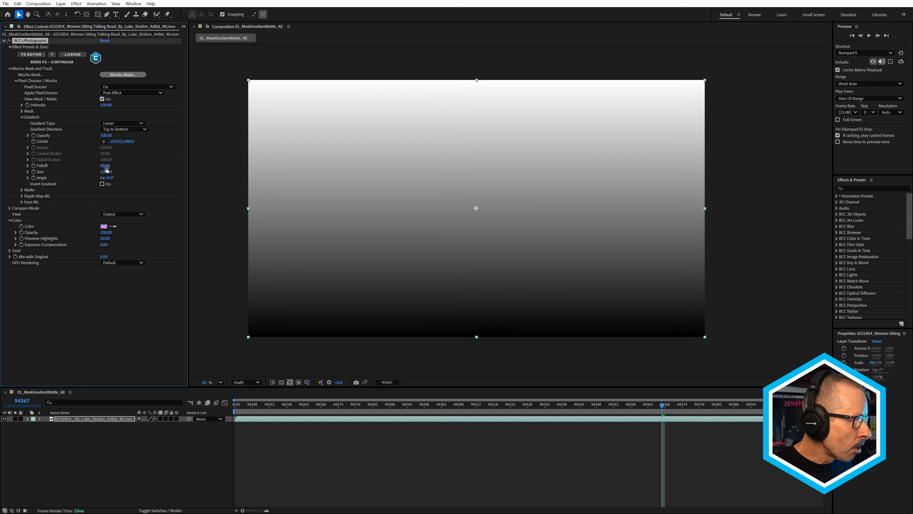
pyautogui.moveTo(104, 166); pyautogui.dragTo(95, 172)
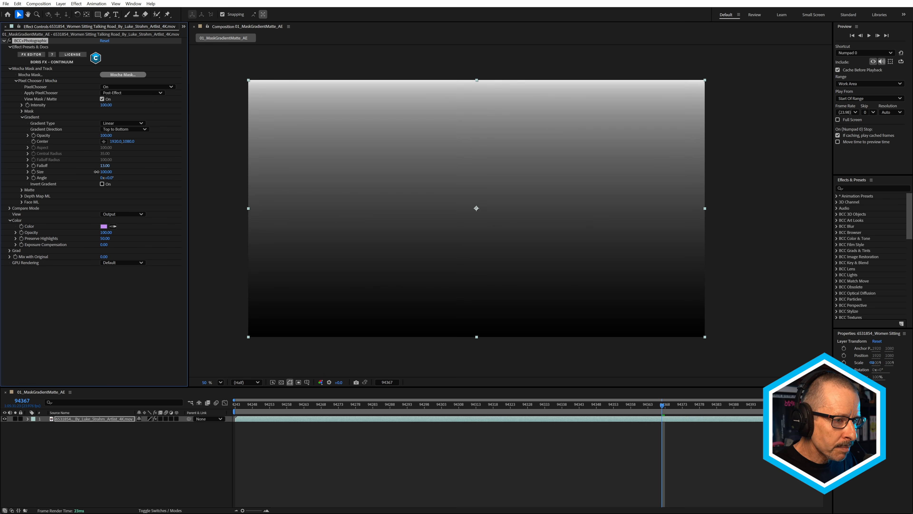
pyautogui.click(102, 99)
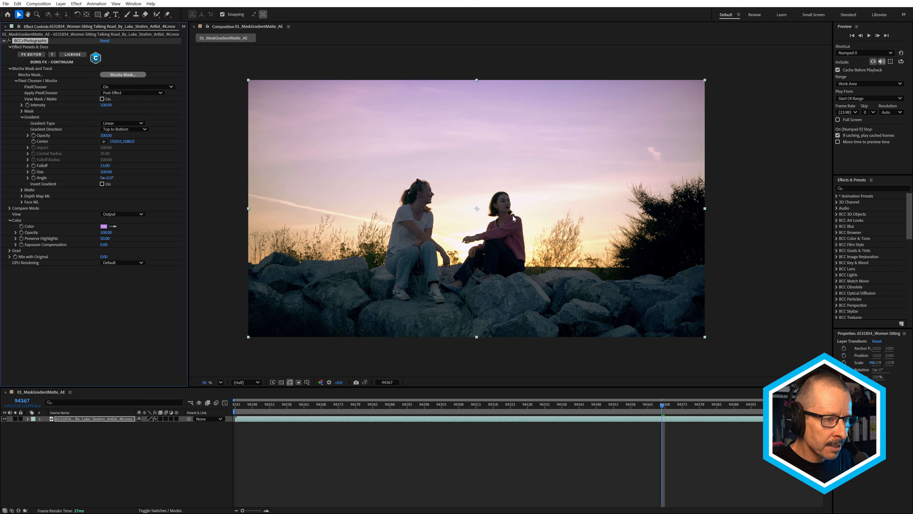
# Step: Set the Gradient Type to Off and collapse the Gradient settings
pyautogui.click(120, 123)
pyautogui.click(116, 131)
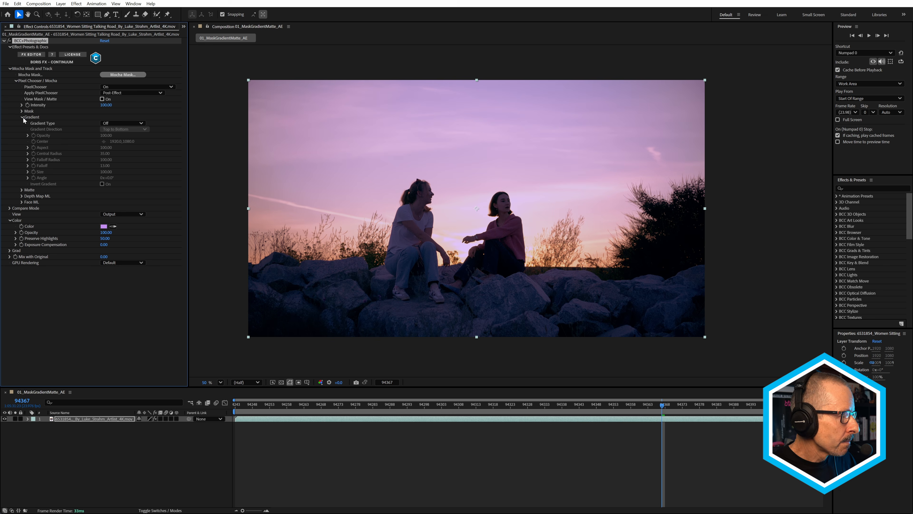
pyautogui.click(22, 117)
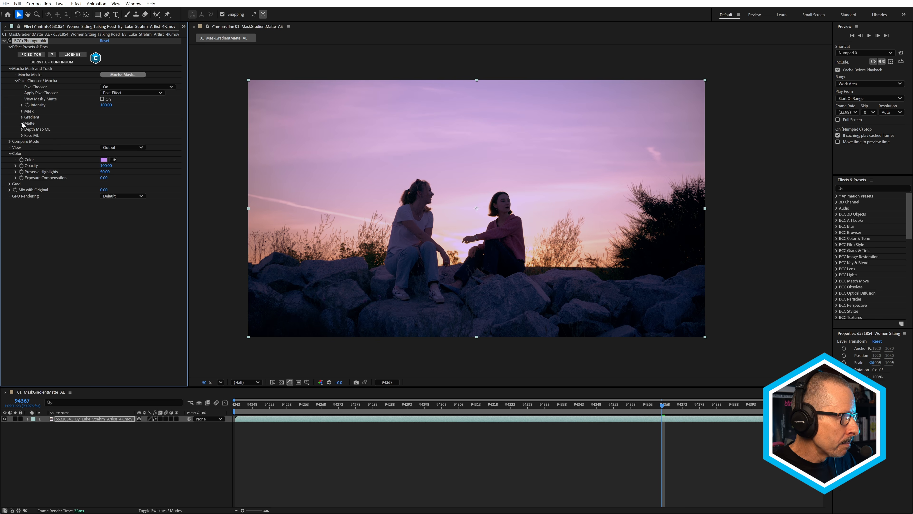
# Step: Isolate the sky with a Luma channel matte, setting Black Level to 37 and White Level to 62 while viewing the matte
pyautogui.click(22, 123)
pyautogui.click(122, 130)
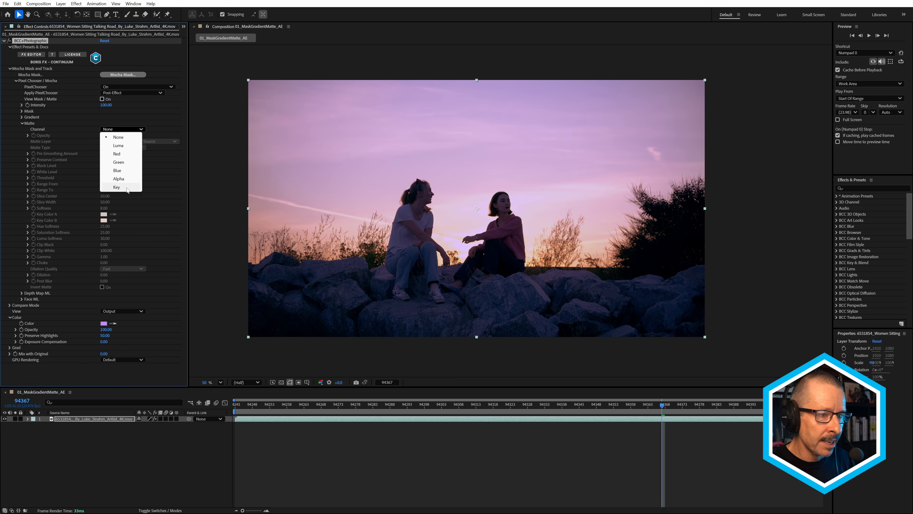
pyautogui.click(123, 146)
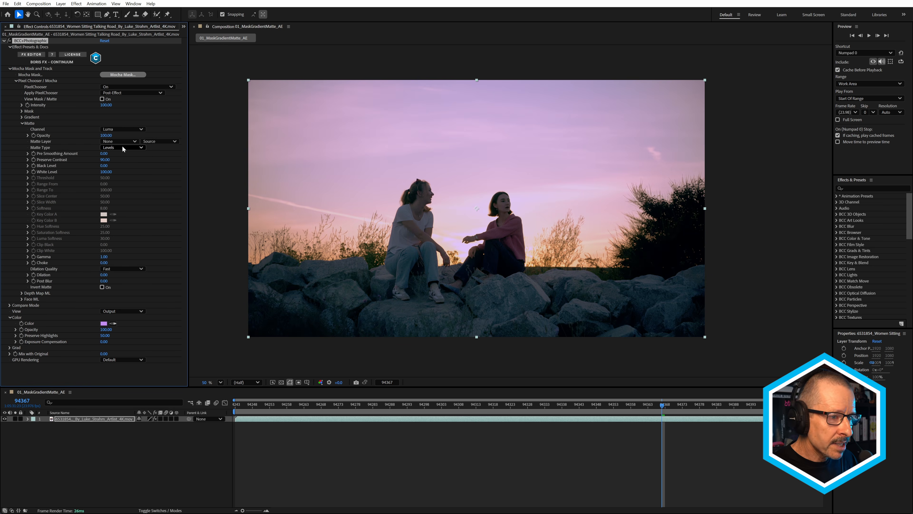
pyautogui.click(102, 99)
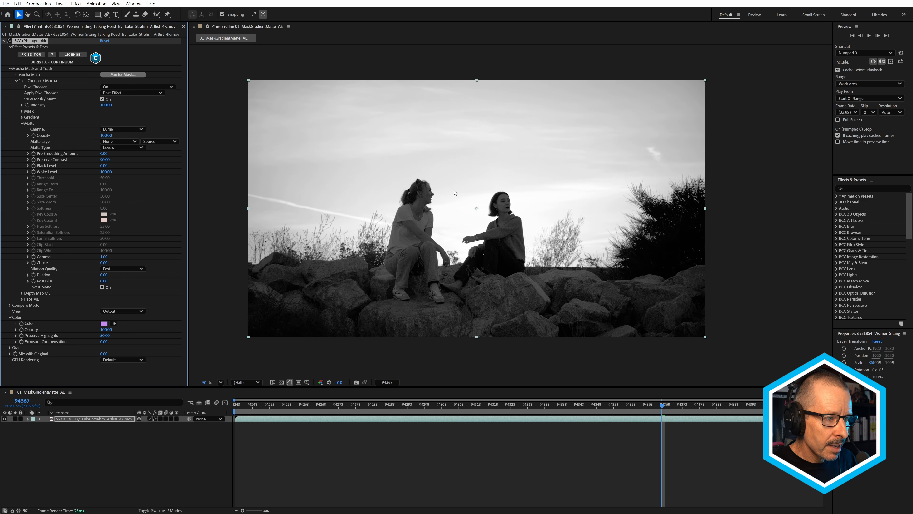
pyautogui.moveTo(105, 166); pyautogui.dragTo(127, 172)
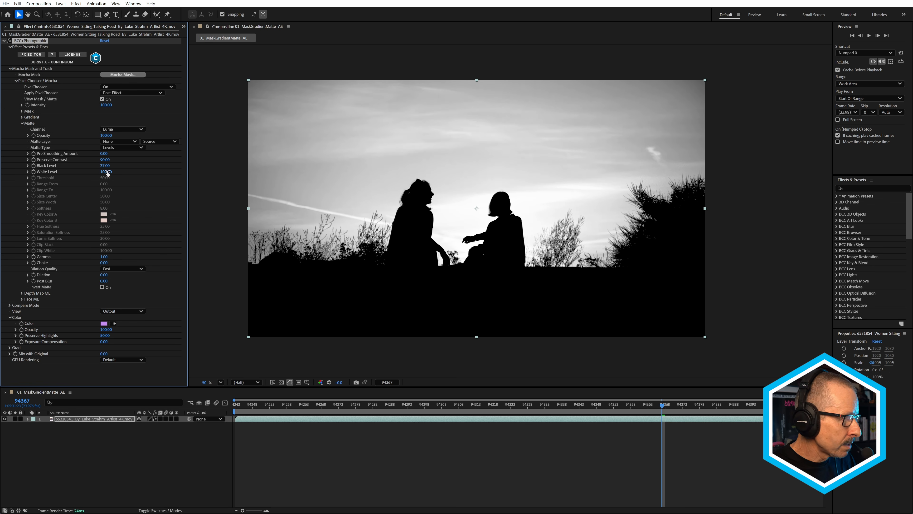
pyautogui.moveTo(108, 172); pyautogui.dragTo(97, 175)
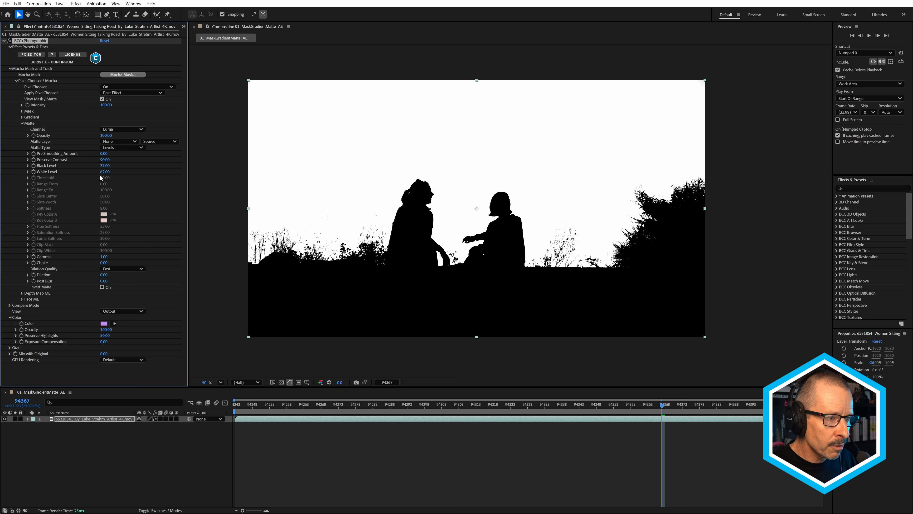
pyautogui.click(101, 99)
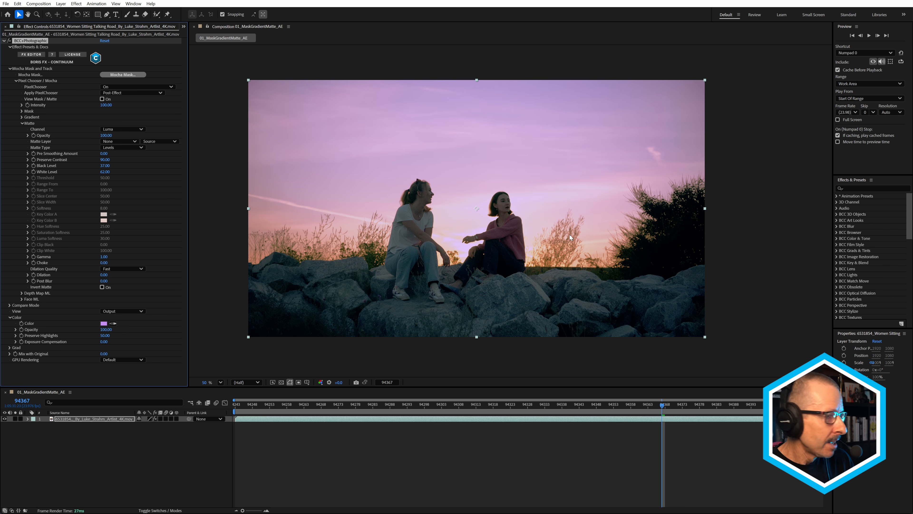
# Step: Combine the luma matte with a Linear gradient and check the combined result in the matte view
pyautogui.click(22, 117)
pyautogui.click(127, 123)
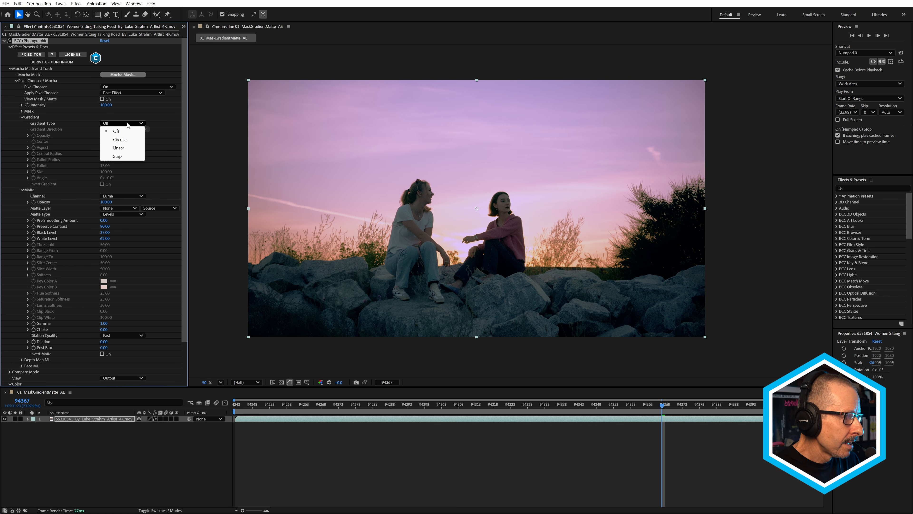
pyautogui.click(122, 149)
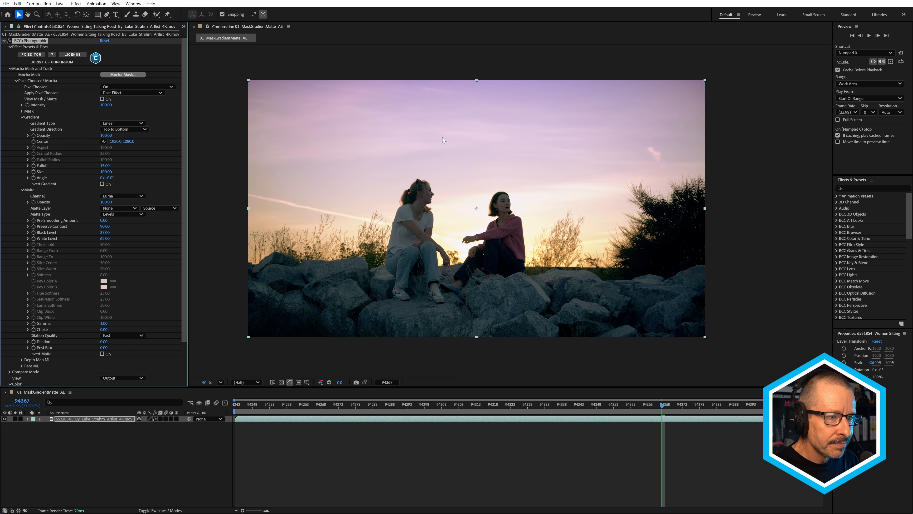
pyautogui.click(102, 99)
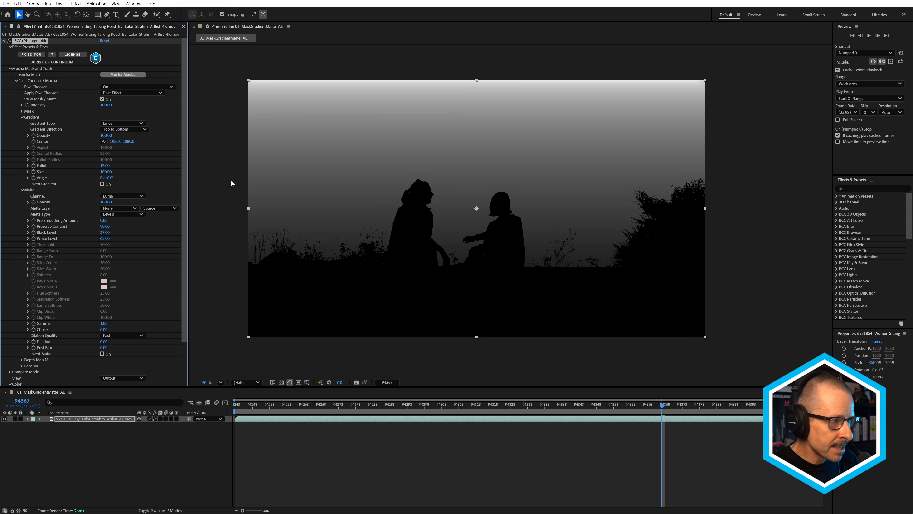
pyautogui.click(102, 99)
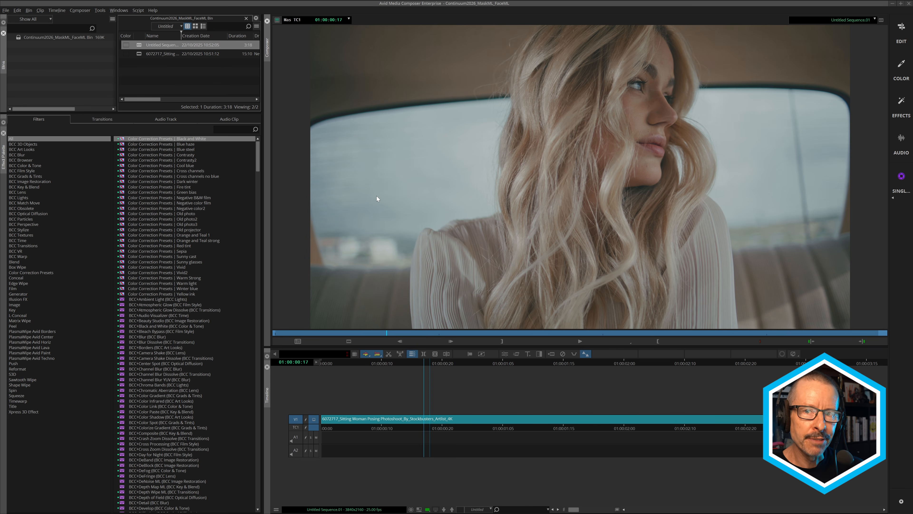
# Step: Switch to Avid Media Composer and move through the woman's clip to 01:00:01:07 on the timeline
pyautogui.moveTo(413, 361); pyautogui.dragTo(517, 403)
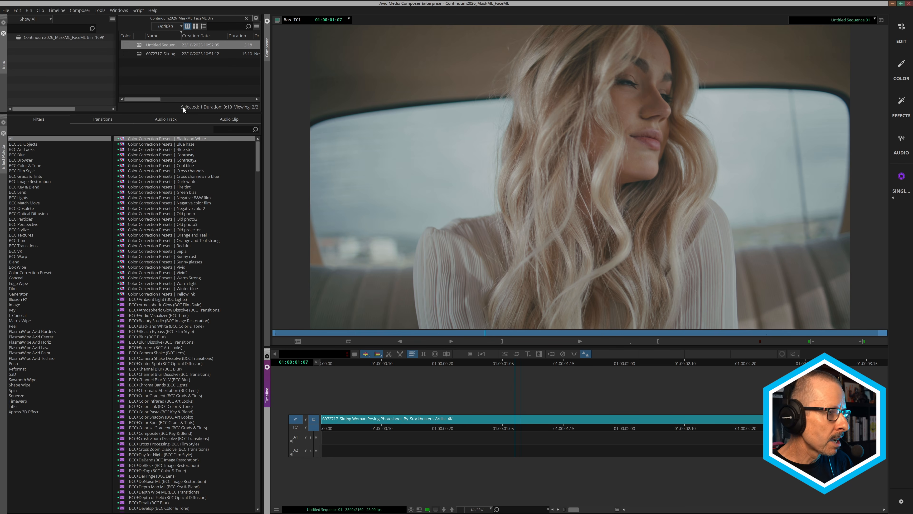
# Step: Find BCC+Looks in the effect palette, apply it to the woman's clip on V1 and open its effect parameters
pyautogui.click(233, 129)
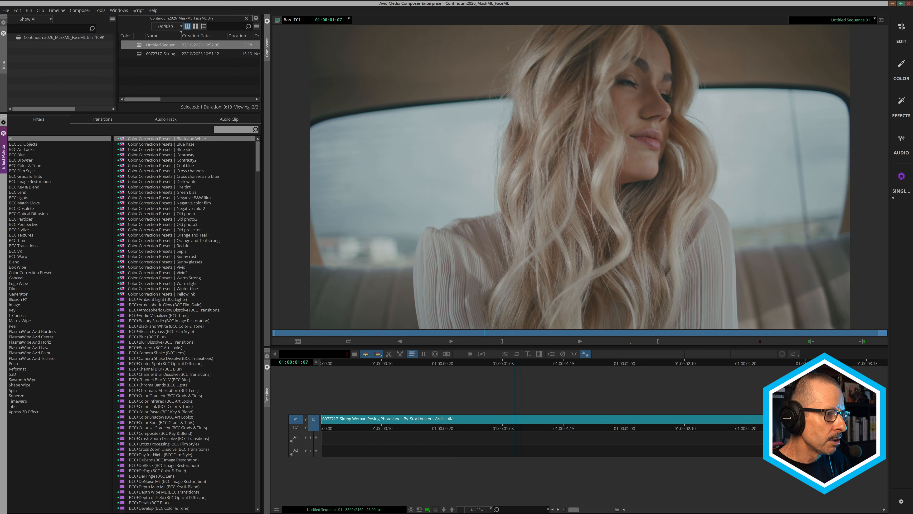
pyautogui.write('look')
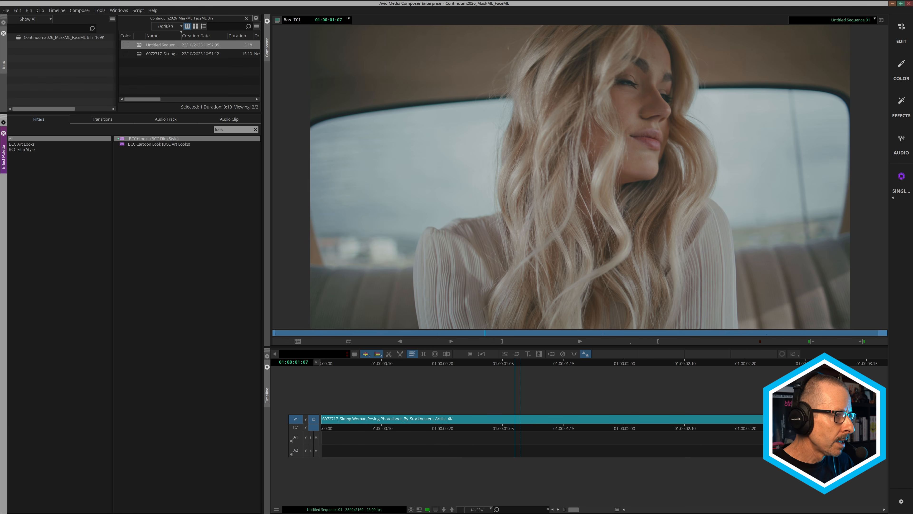
pyautogui.click(135, 138)
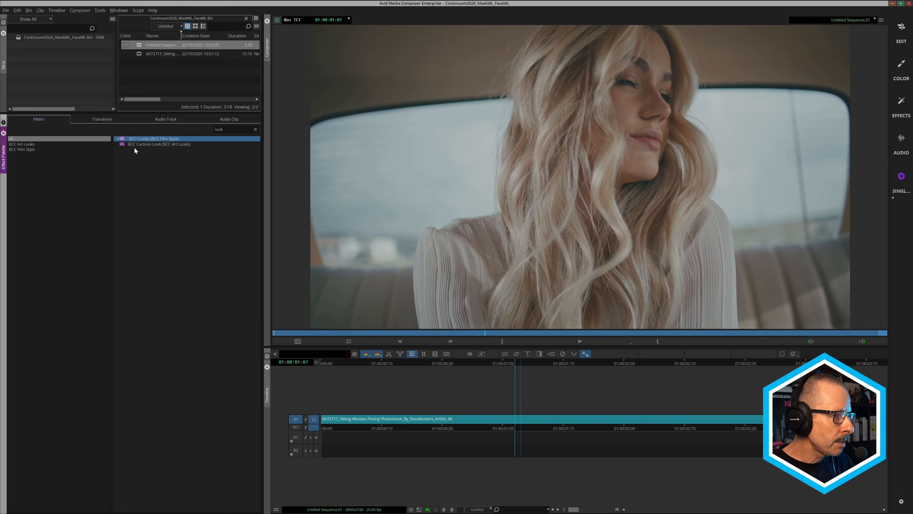
pyautogui.moveTo(137, 139); pyautogui.dragTo(504, 419)
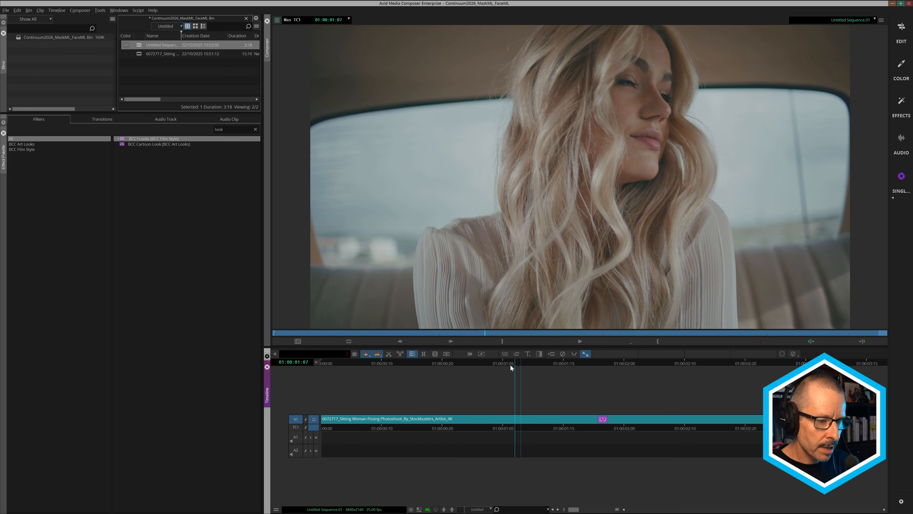
pyautogui.click(505, 354)
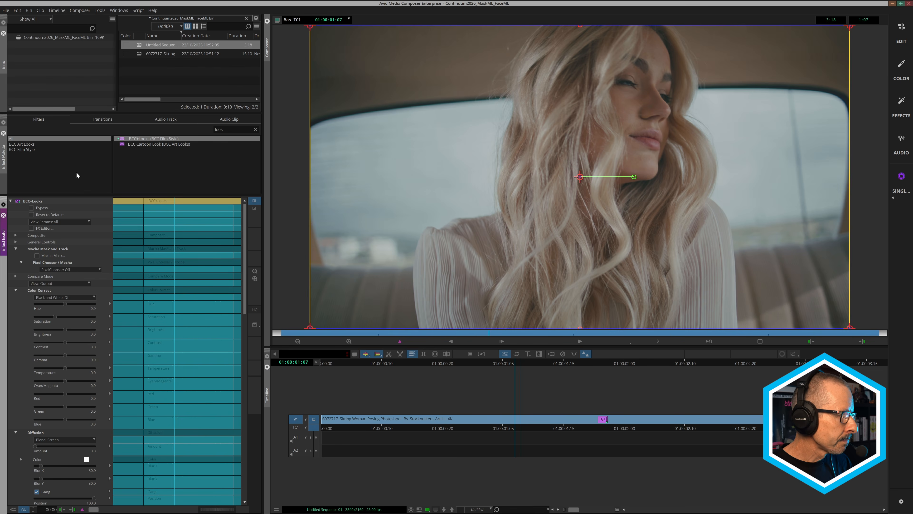
# Step: Open the FX Editor for BCC+Looks, try the Bleach Cool preset, and choose and apply the Cool preset
pyautogui.click(32, 228)
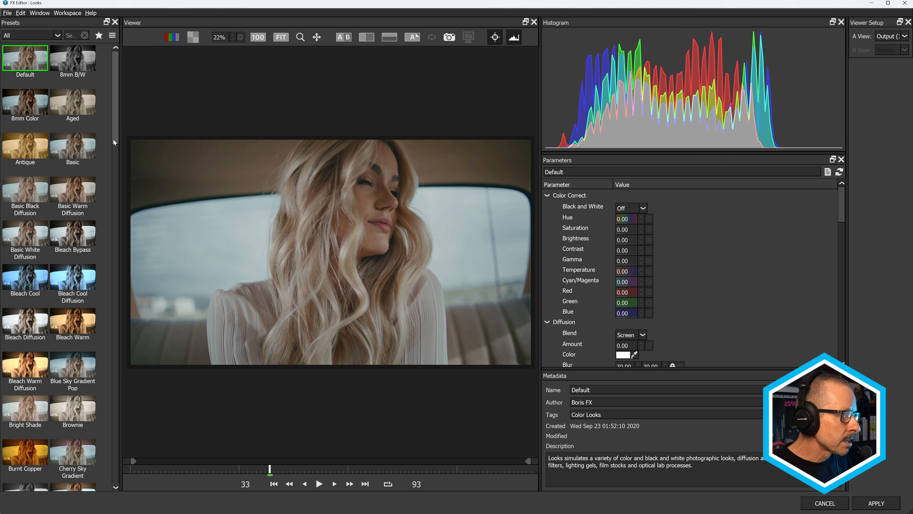
pyautogui.click(32, 281)
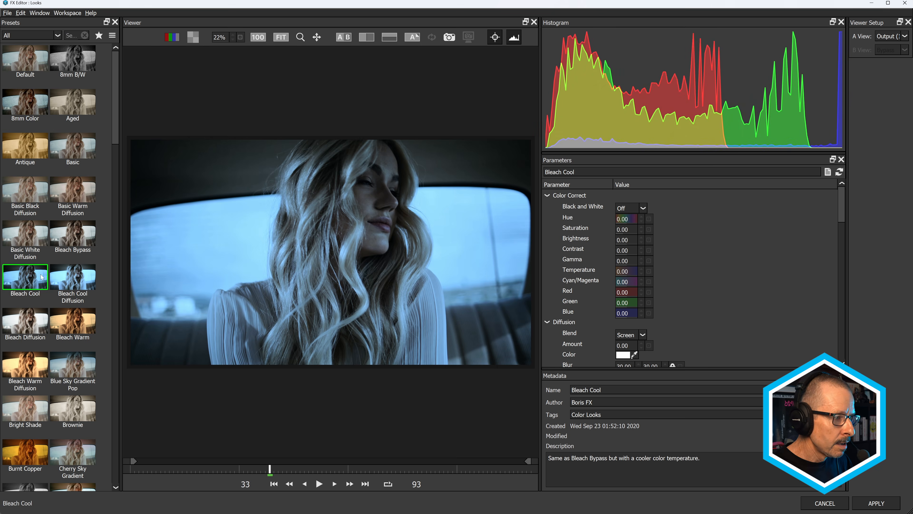
pyautogui.scroll(-1, 114, 149)
pyautogui.scroll(-6, 115, 149)
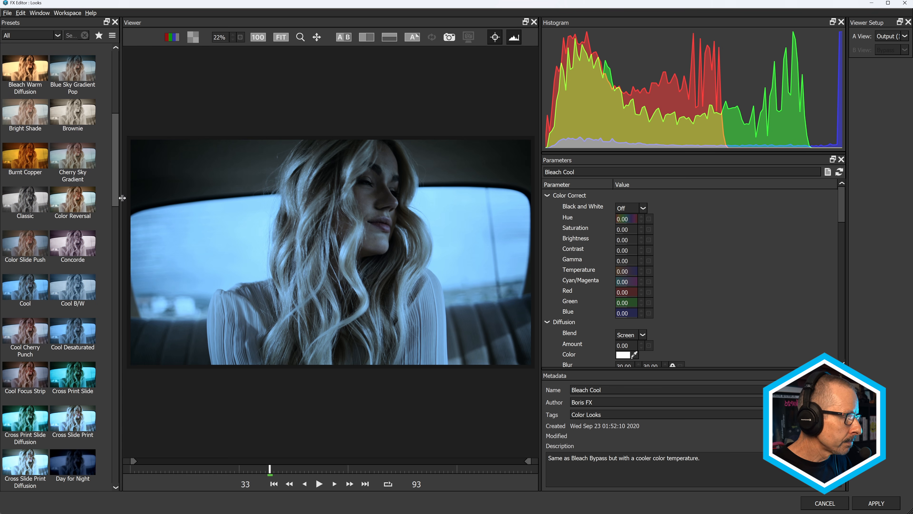
pyautogui.click(36, 290)
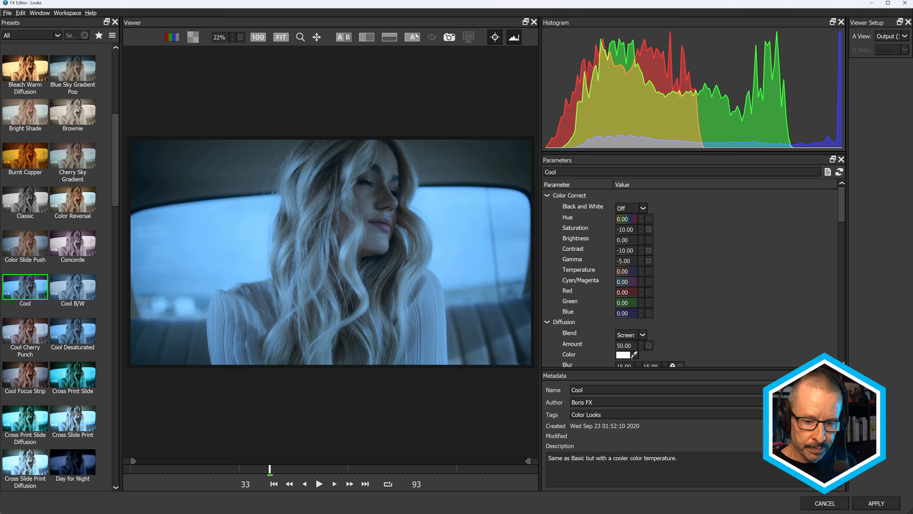
pyautogui.click(876, 504)
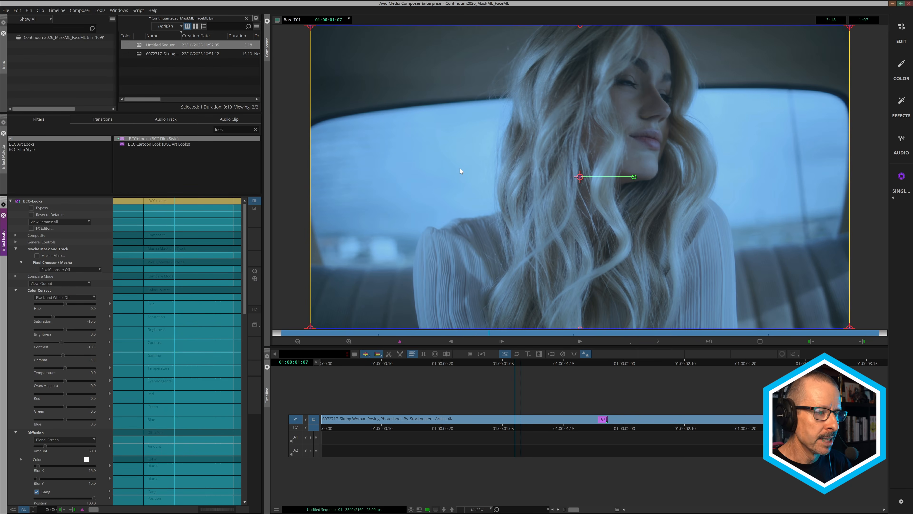
# Step: Turn on the PixelChooser for the BCC+Looks effect
pyautogui.click(77, 268)
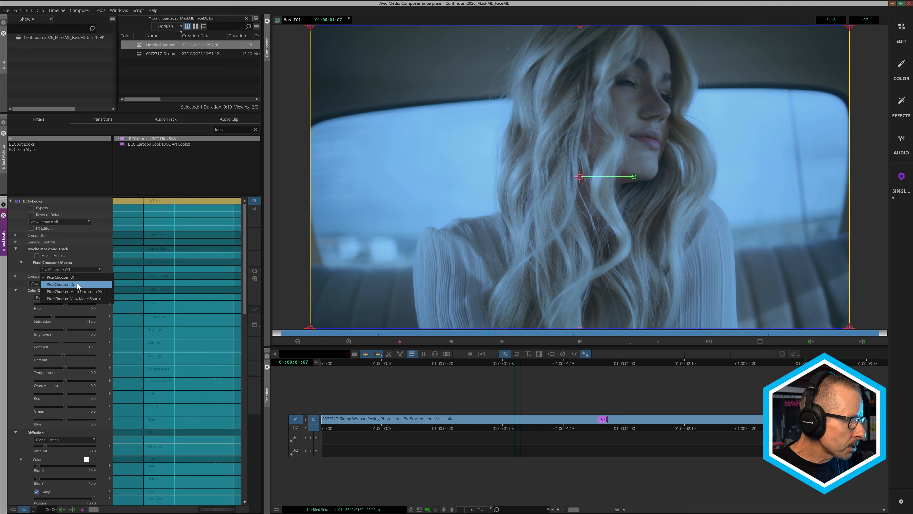
pyautogui.click(76, 276)
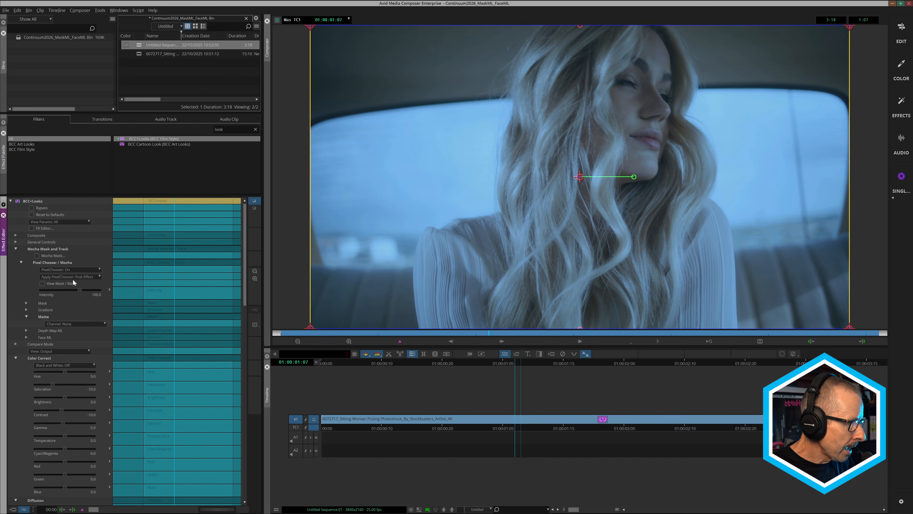
# Step: Try a Luma channel matte with Black Level 42.6 and White Level 51.2 in the matte view, and reset the channel to None
pyautogui.click(62, 324)
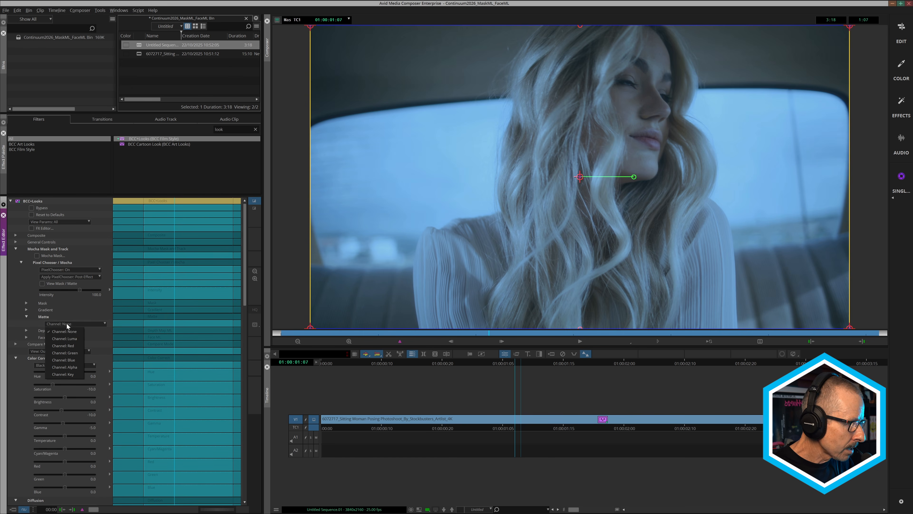
pyautogui.click(65, 339)
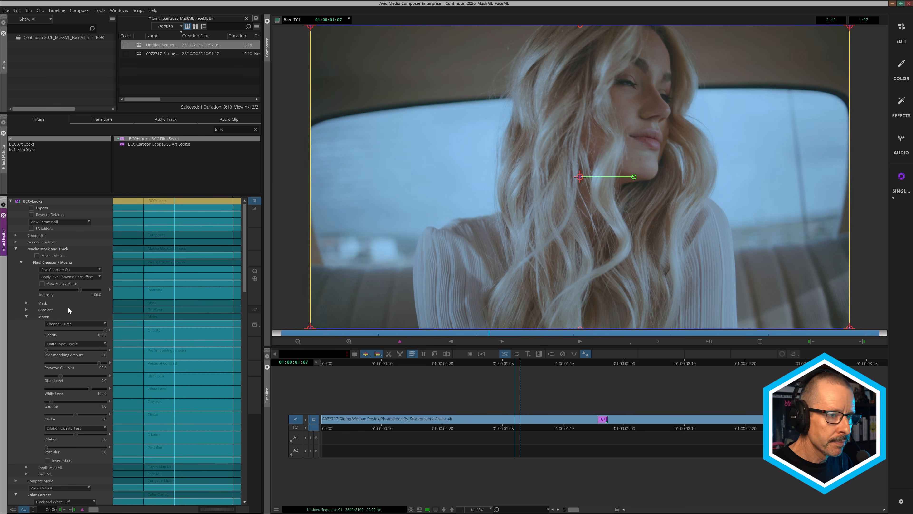
pyautogui.click(43, 284)
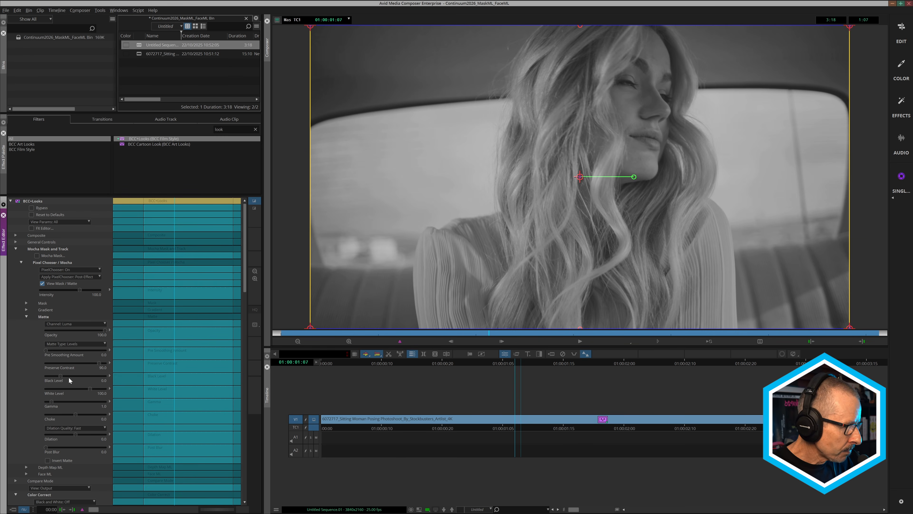
pyautogui.moveTo(59, 377); pyautogui.dragTo(75, 390)
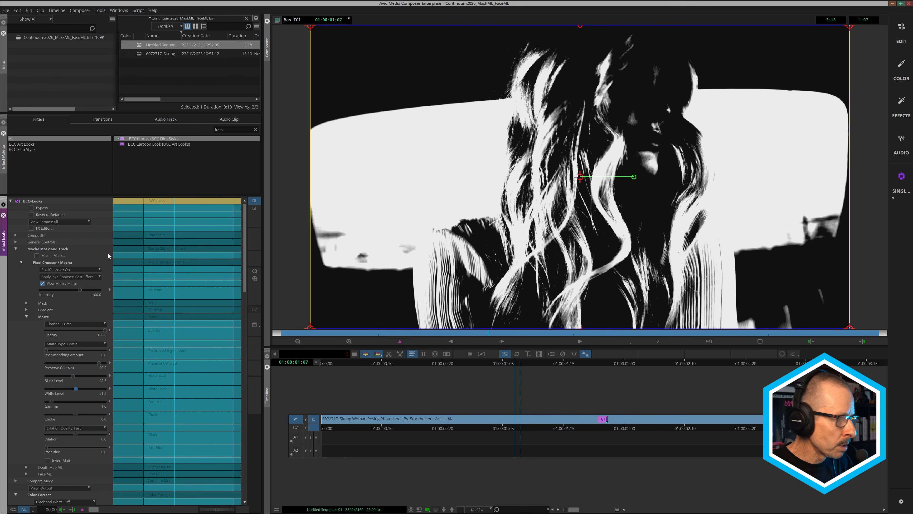
pyautogui.click(43, 283)
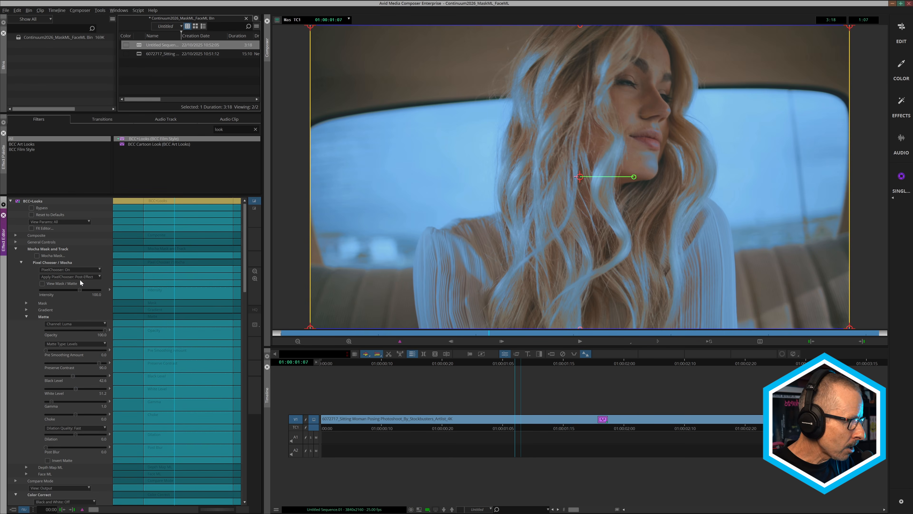
pyautogui.click(74, 322)
pyautogui.click(70, 331)
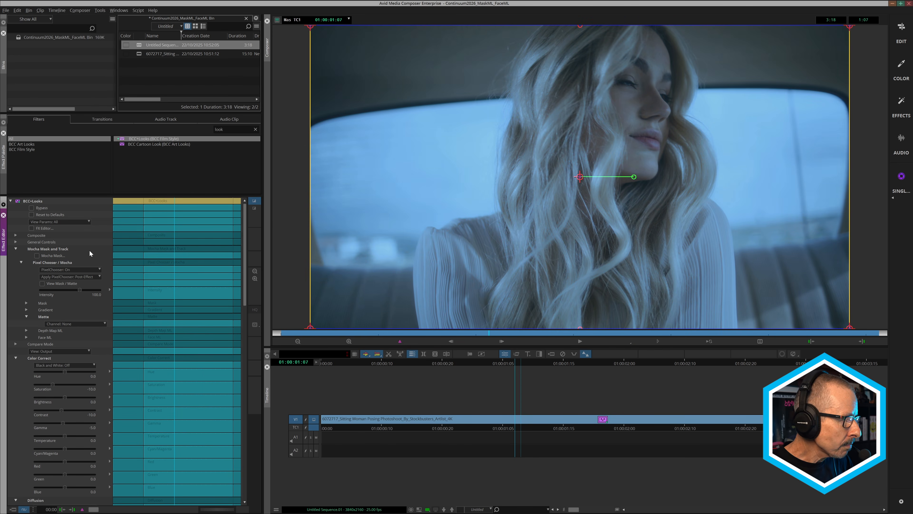
# Step: Launch Mocha from the effect's Mocha Mask option and switch its workspace to Essentials
pyautogui.click(37, 255)
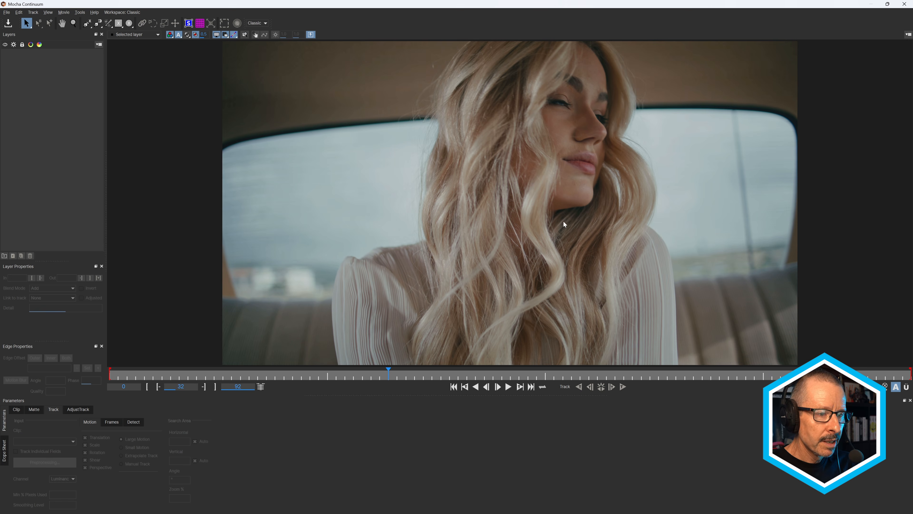
pyautogui.click(258, 23)
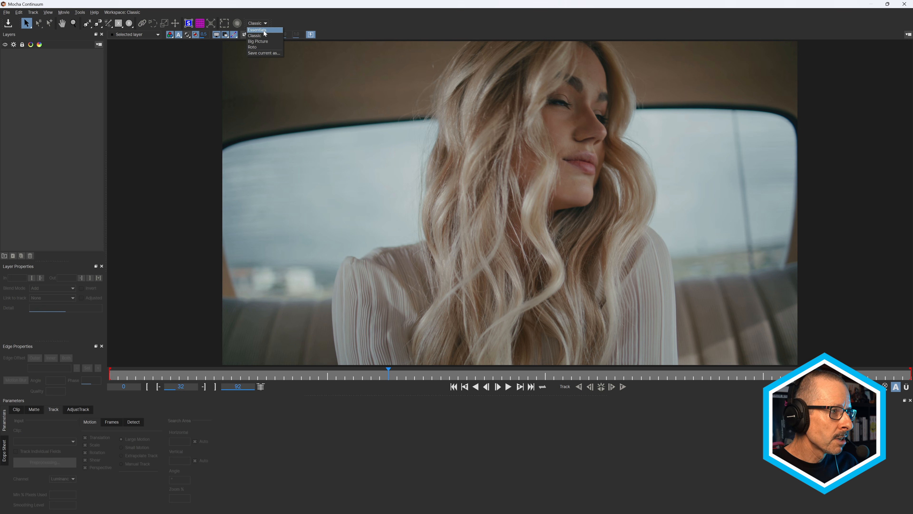
pyautogui.click(259, 35)
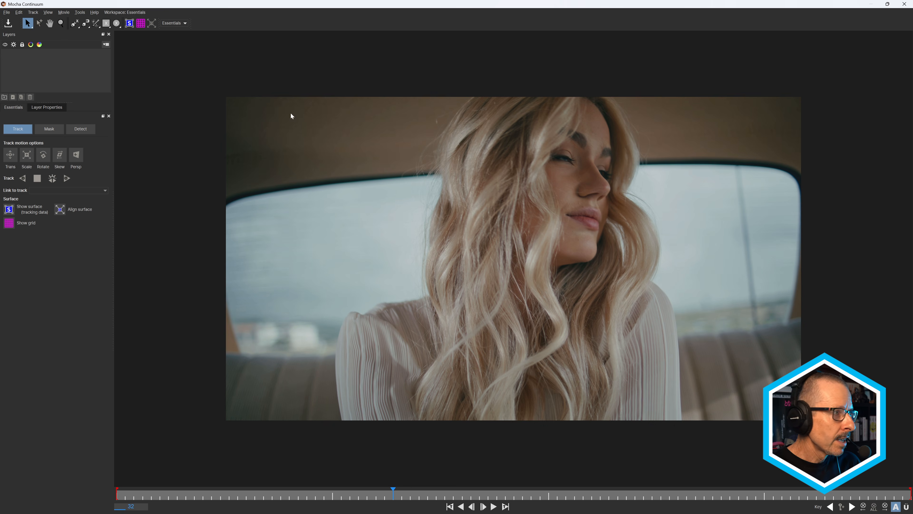
# Step: Mask both visible halves of the car's rear window with automatic object selection and render the object matte in both directions across the clip
pyautogui.click(96, 23)
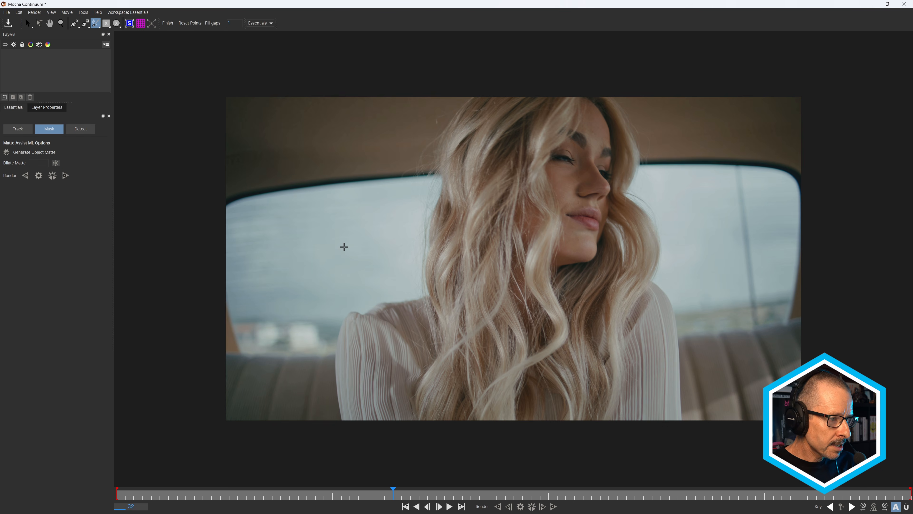
pyautogui.click(344, 246)
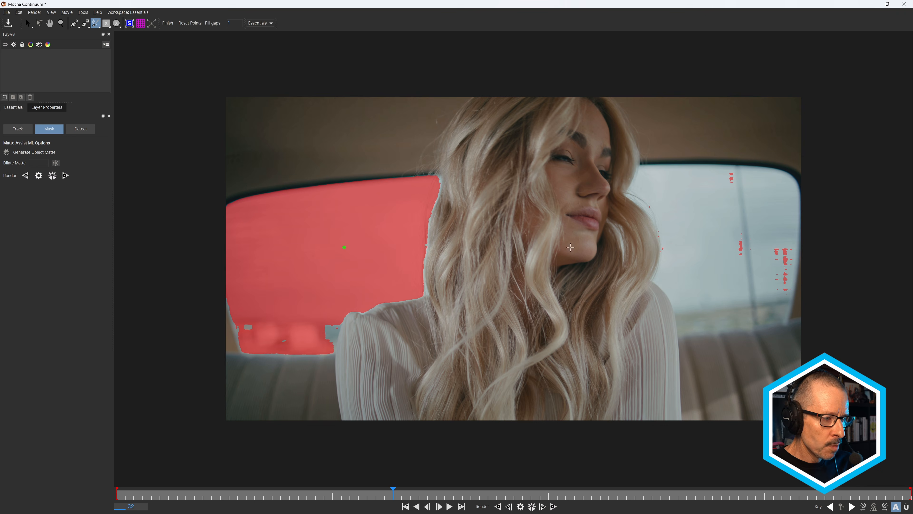
pyautogui.click(725, 243)
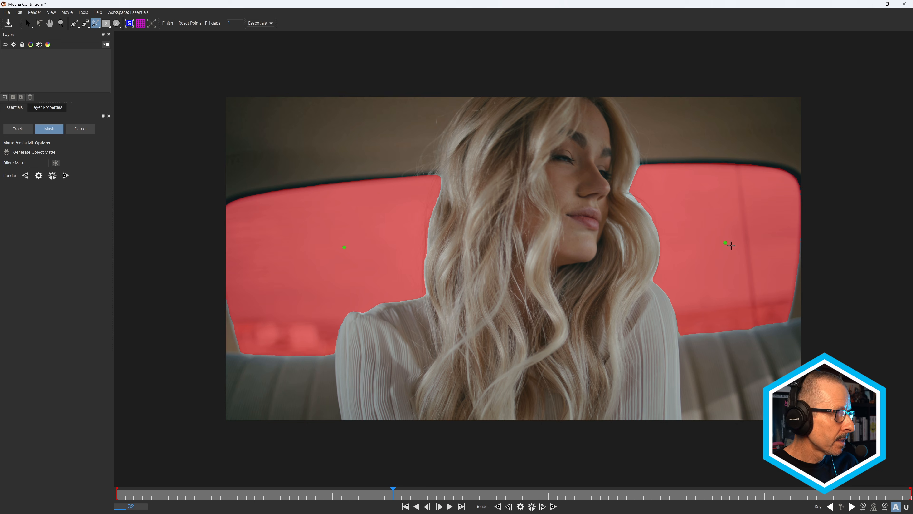
pyautogui.click(28, 24)
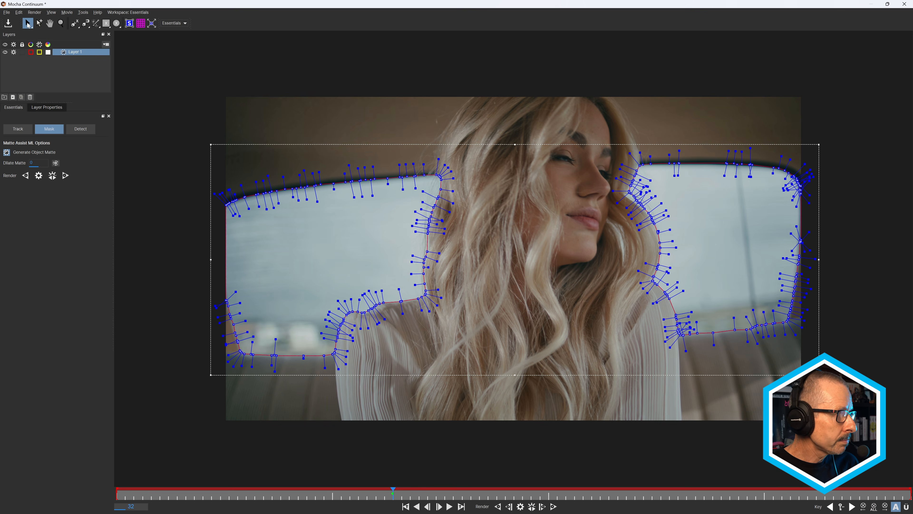
pyautogui.click(52, 176)
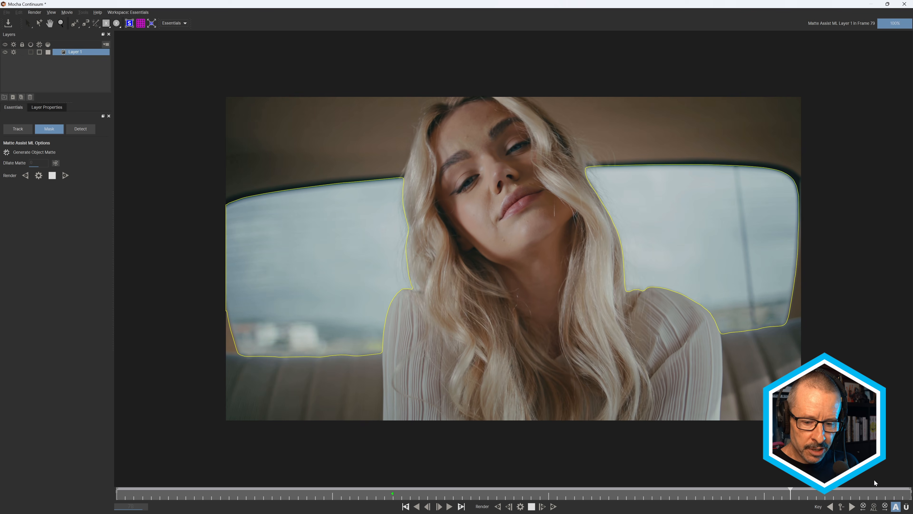
pyautogui.click(393, 493)
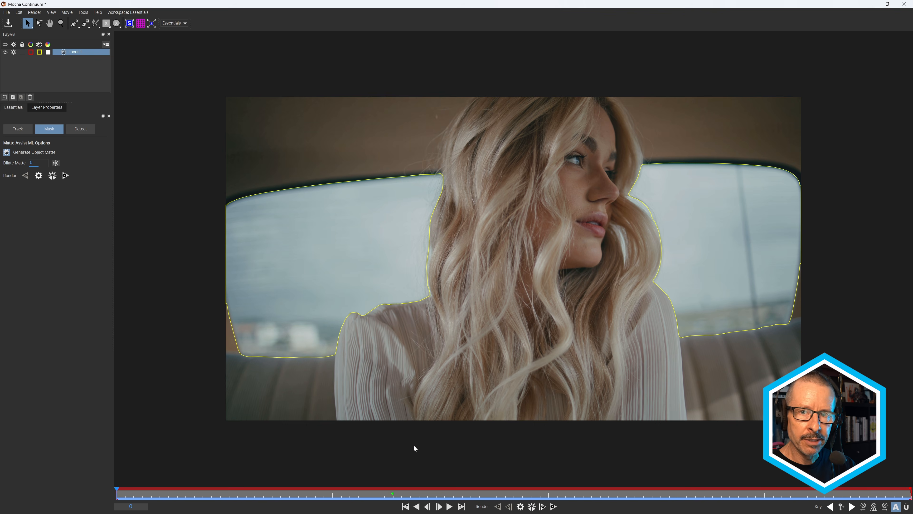
# Step: Export the Mocha project to the Desktop as CarWindow2, and close Mocha to return to Avid Media Composer
pyautogui.click(9, 13)
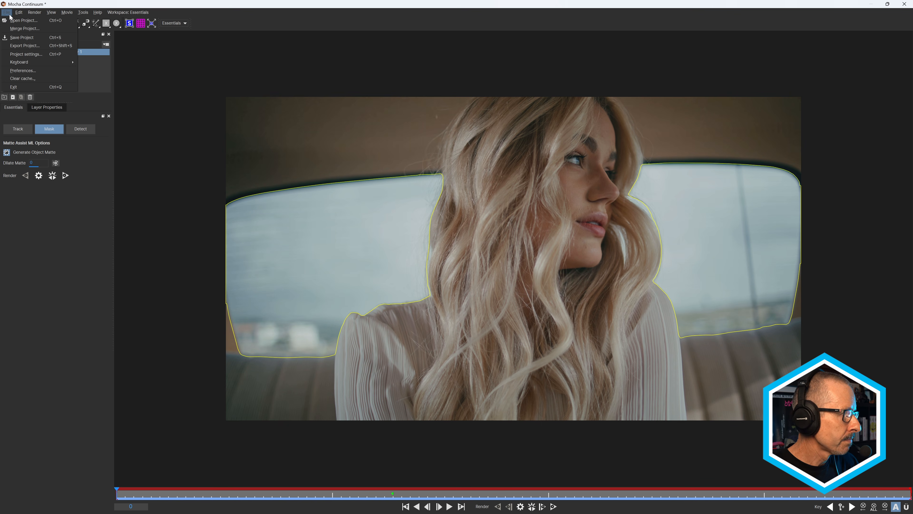
pyautogui.click(24, 46)
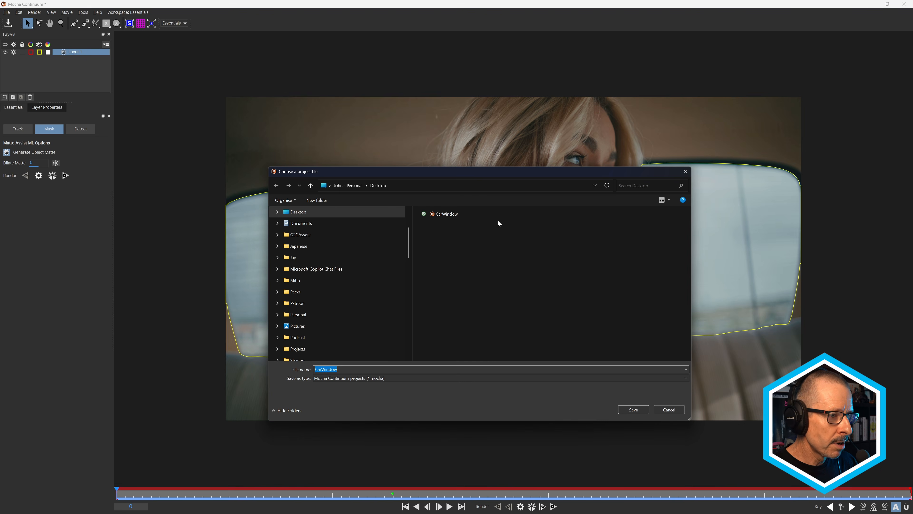
pyautogui.press('End')
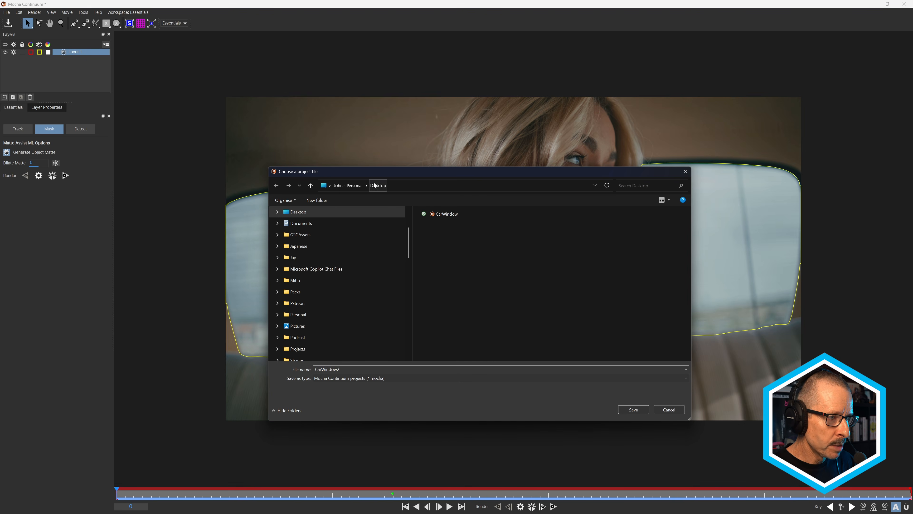
pyautogui.click(637, 409)
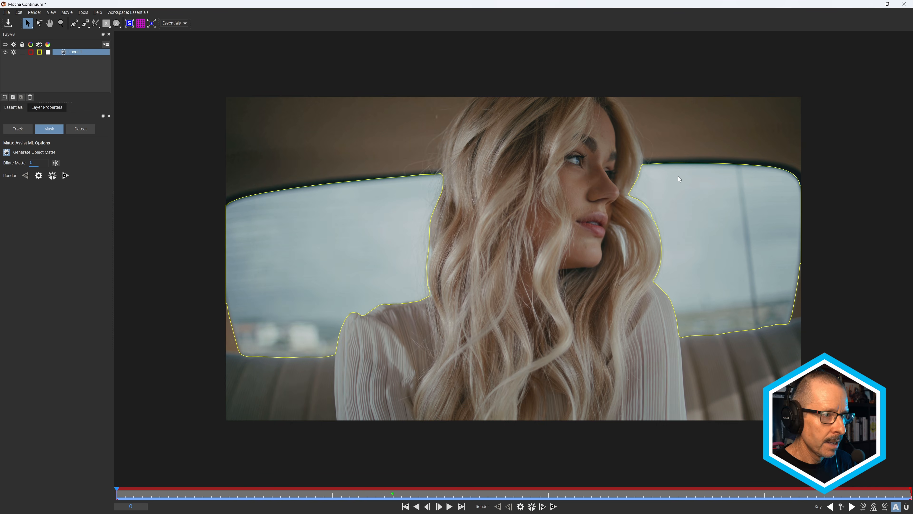
pyautogui.click(904, 4)
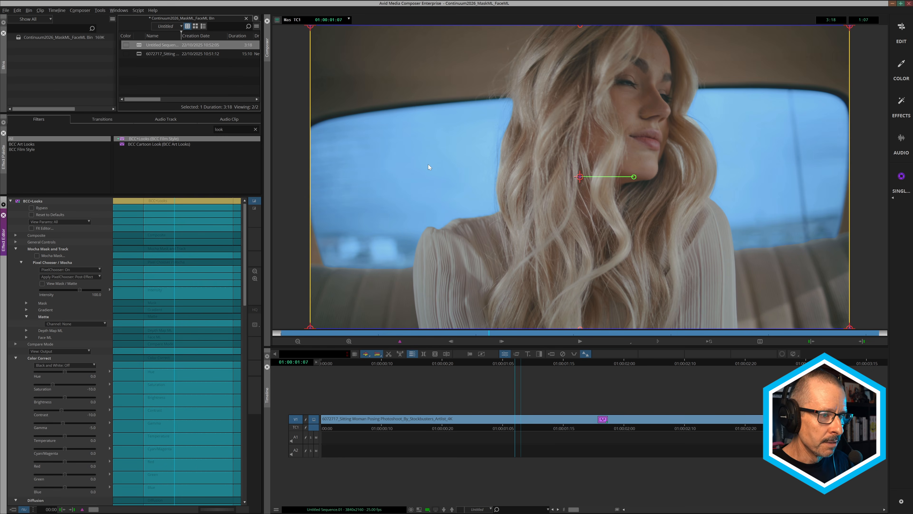
# Step: Enable Matte Refine ML in the PixelChooser's Mask settings while viewing the hair edges up close
pyautogui.click(349, 341)
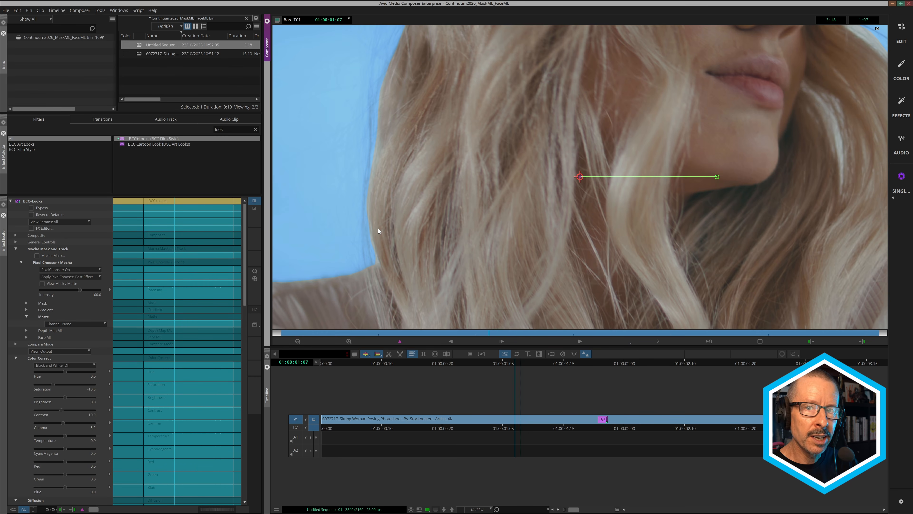
pyautogui.click(26, 303)
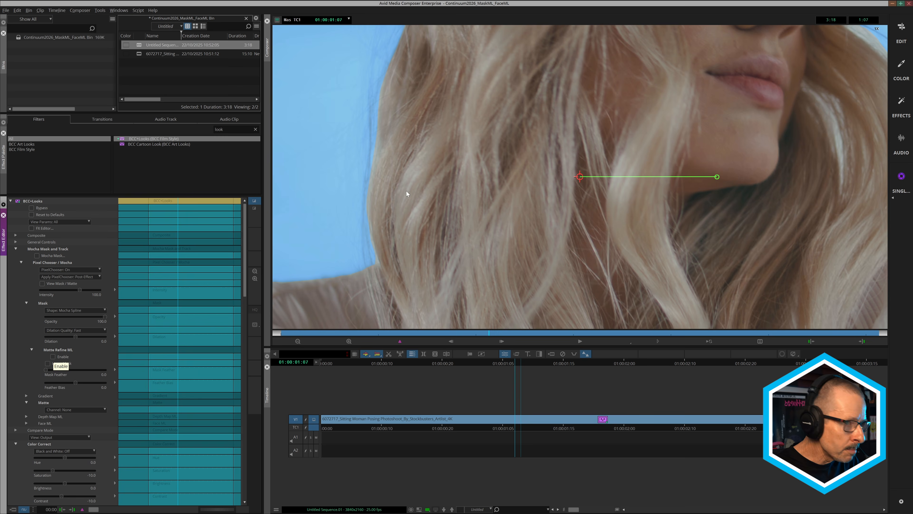
pyautogui.click(53, 357)
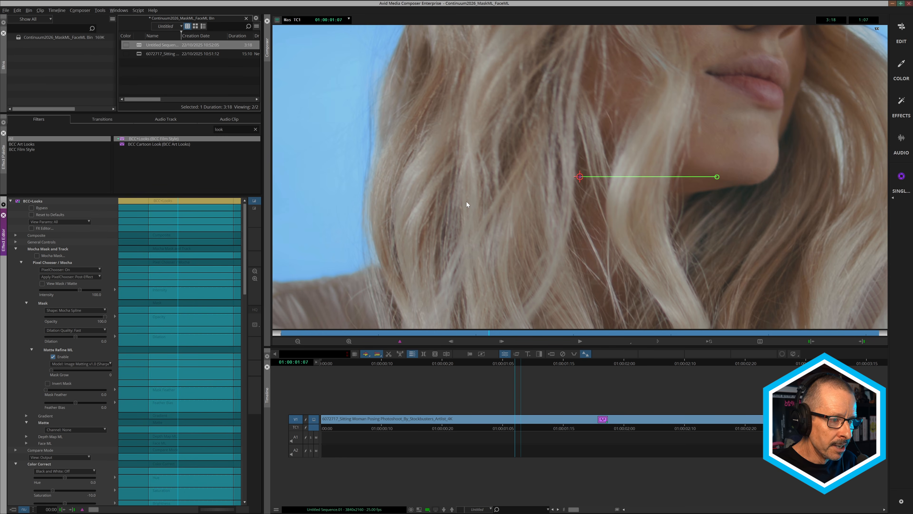
# Step: Examine the refined matte along the woman's hair edges at close range on both sides of her head
pyautogui.moveTo(467, 178); pyautogui.dragTo(479, 264)
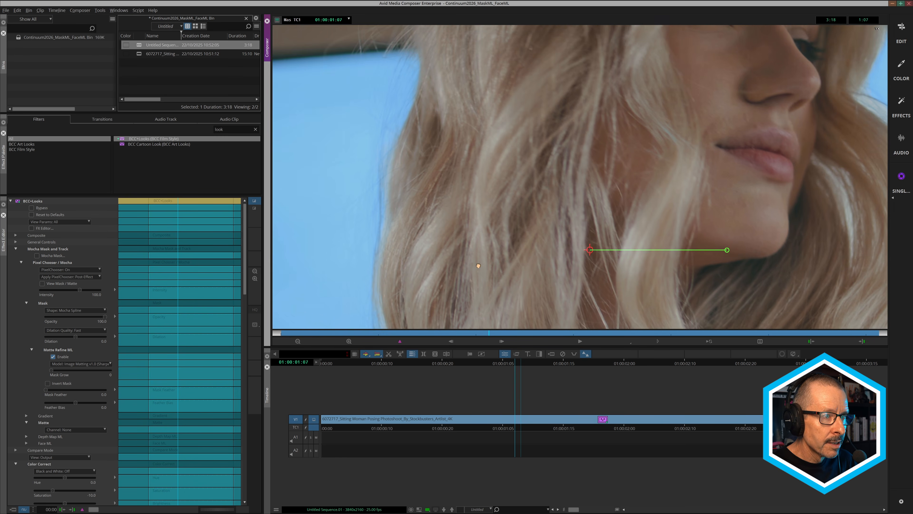
pyautogui.moveTo(486, 140); pyautogui.dragTo(394, 195)
pyautogui.moveTo(652, 173); pyautogui.dragTo(560, 122)
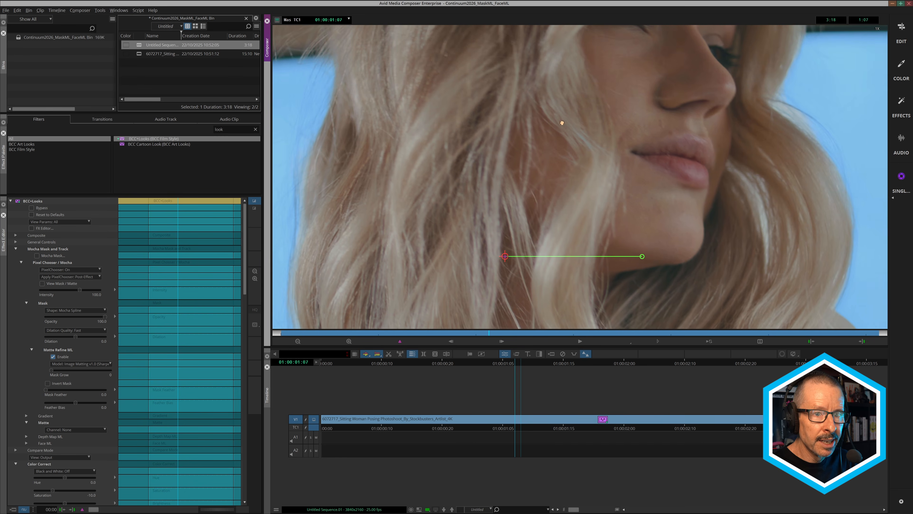
pyautogui.moveTo(652, 183); pyautogui.dragTo(636, 118)
pyautogui.moveTo(645, 173); pyautogui.dragTo(502, 92)
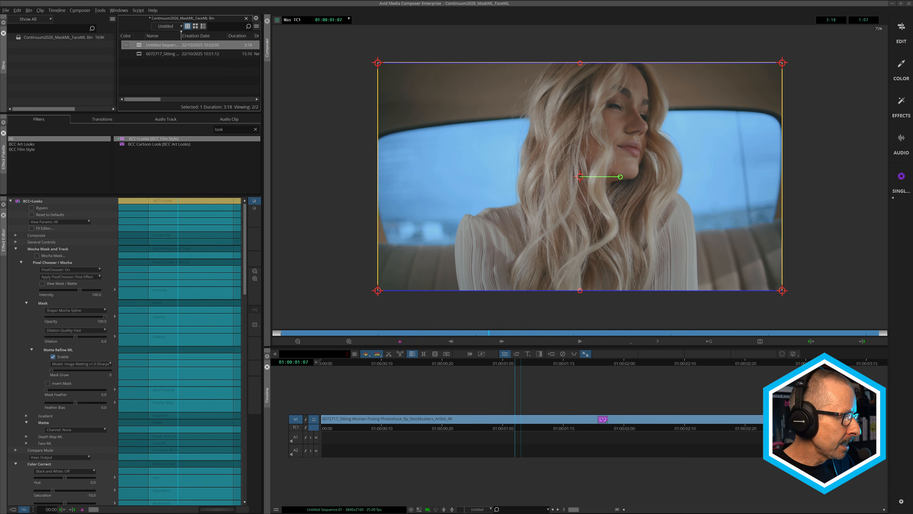
# Step: Find the BCC+Smoke and Fog film style effect by searching for smoke, and apply it to the clip on V1
pyautogui.click(256, 130)
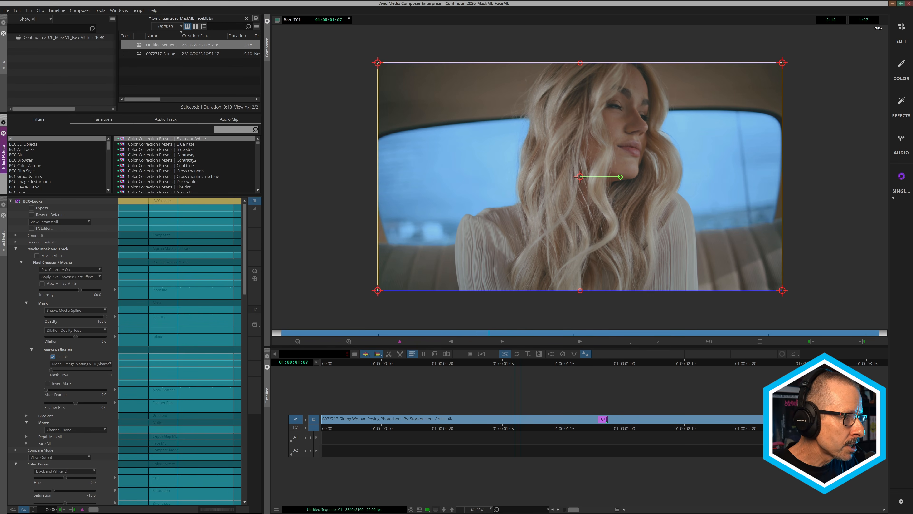
pyautogui.write('smoke')
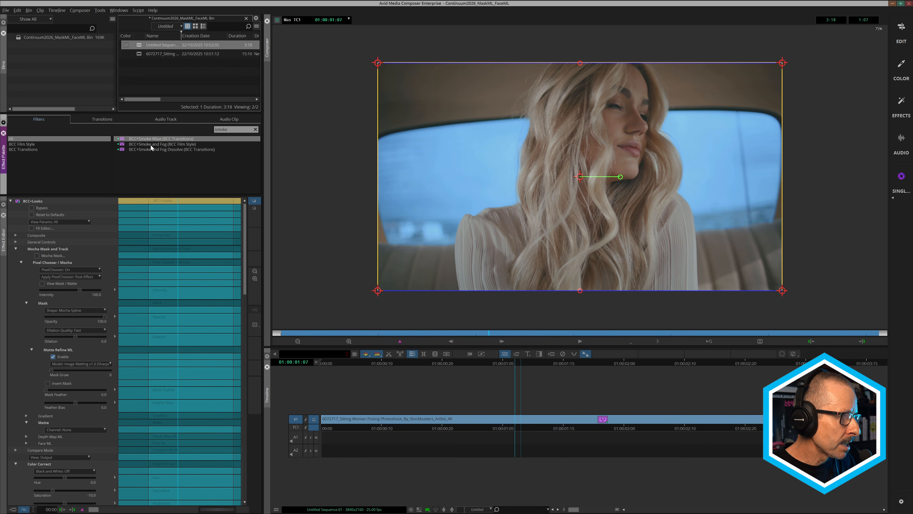
pyautogui.moveTo(151, 145); pyautogui.dragTo(571, 421)
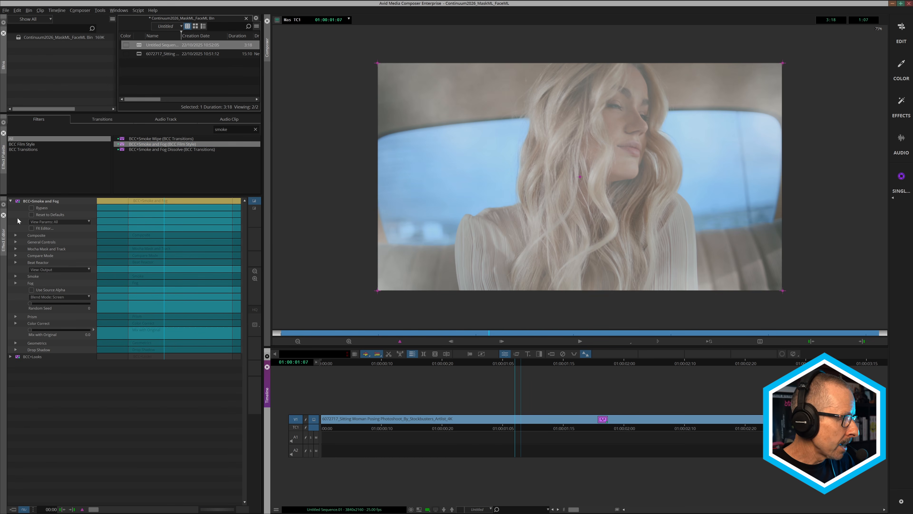
# Step: Apply the Fluffy White Clouds preset to Smoke and Fog through the FX Editor
pyautogui.click(32, 228)
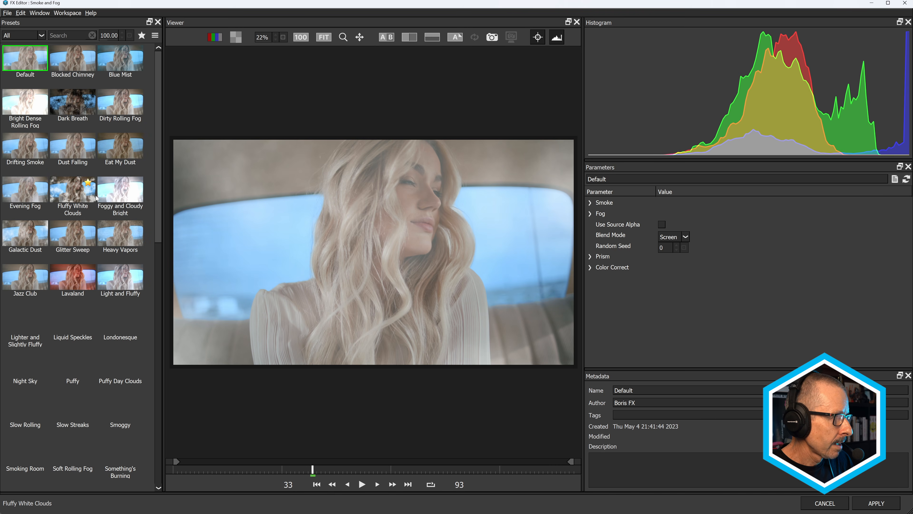
pyautogui.click(76, 192)
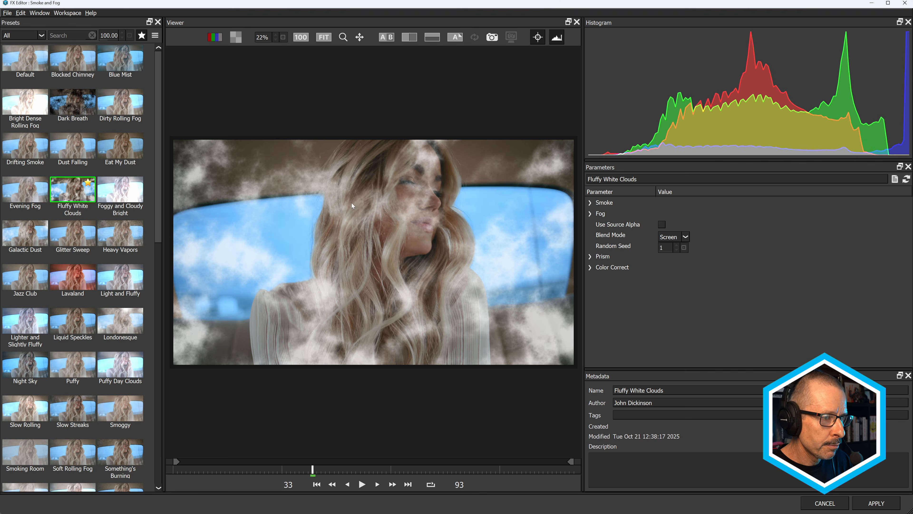
pyautogui.click(877, 504)
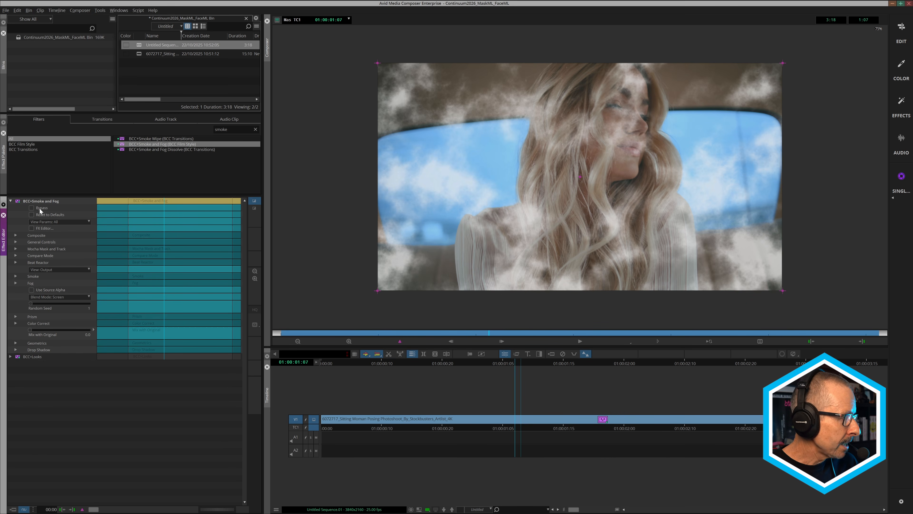
# Step: Turn on the PixelChooser for Smoke and Fog and launch Mocha from the effect
pyautogui.click(15, 248)
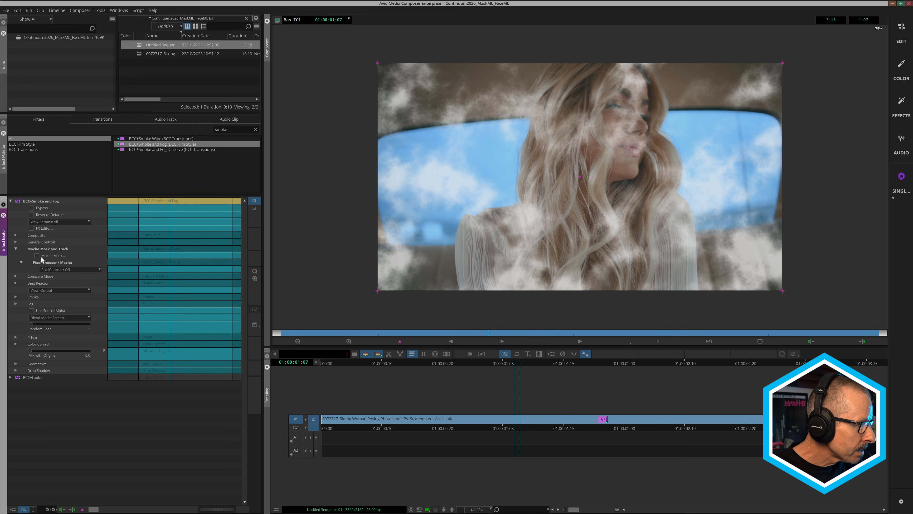
pyautogui.click(63, 269)
pyautogui.click(66, 278)
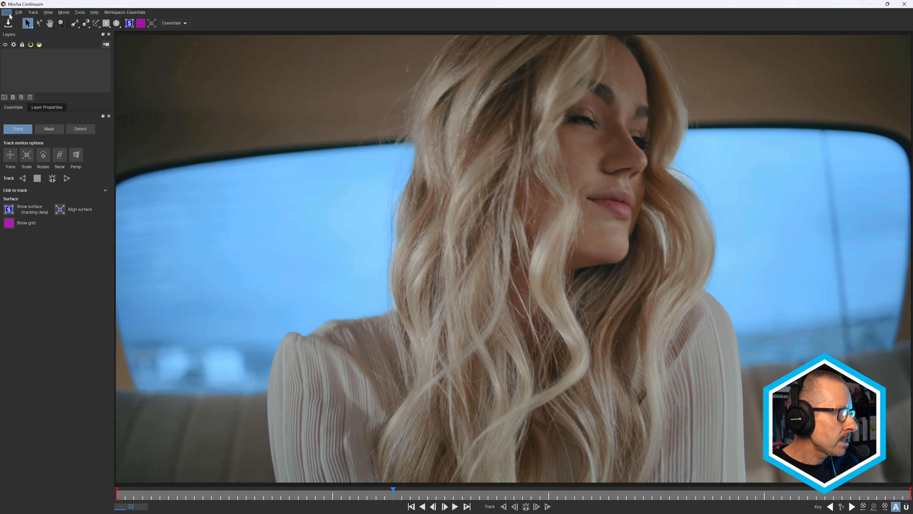
# Step: Merge the CarWindow2 project from the Desktop into Mocha, and close Mocha with the changes saved
pyautogui.click(8, 14)
pyautogui.click(24, 29)
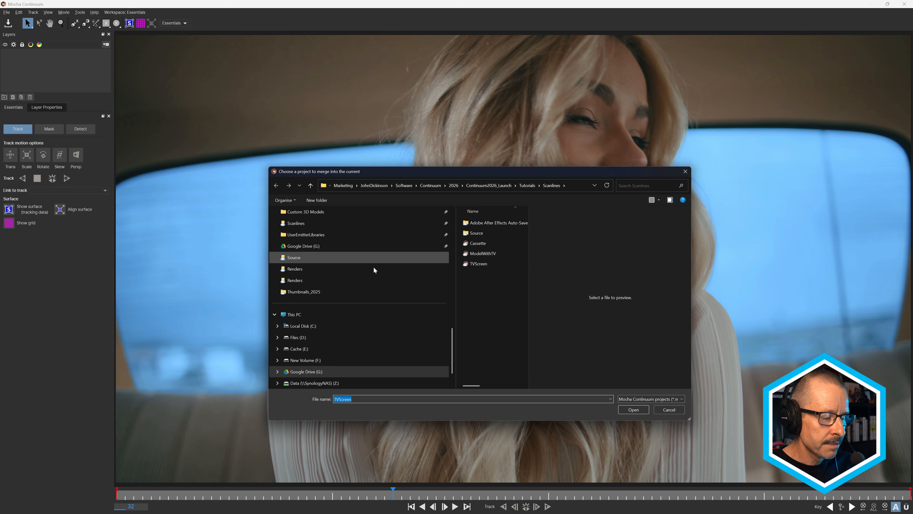
pyautogui.scroll(10, 316, 269)
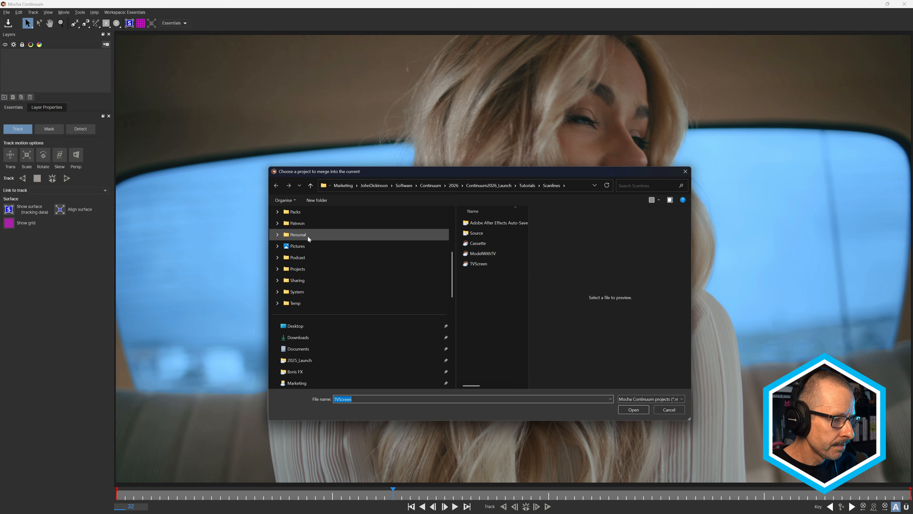
pyautogui.click(300, 328)
pyautogui.doubleClick(489, 225)
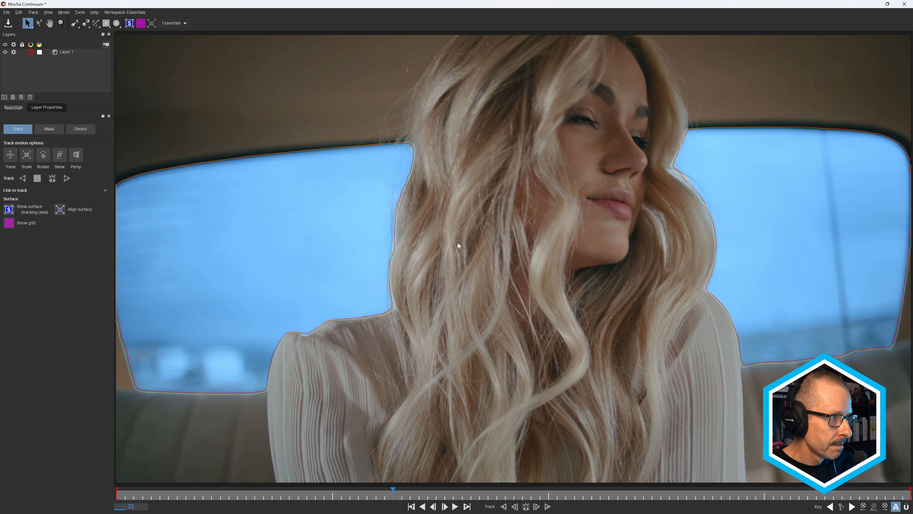
pyautogui.click(905, 4)
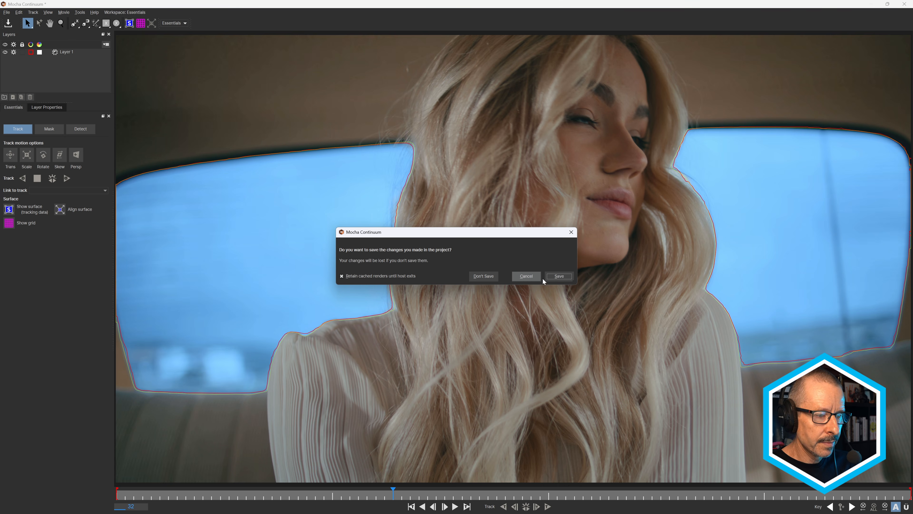
pyautogui.click(559, 276)
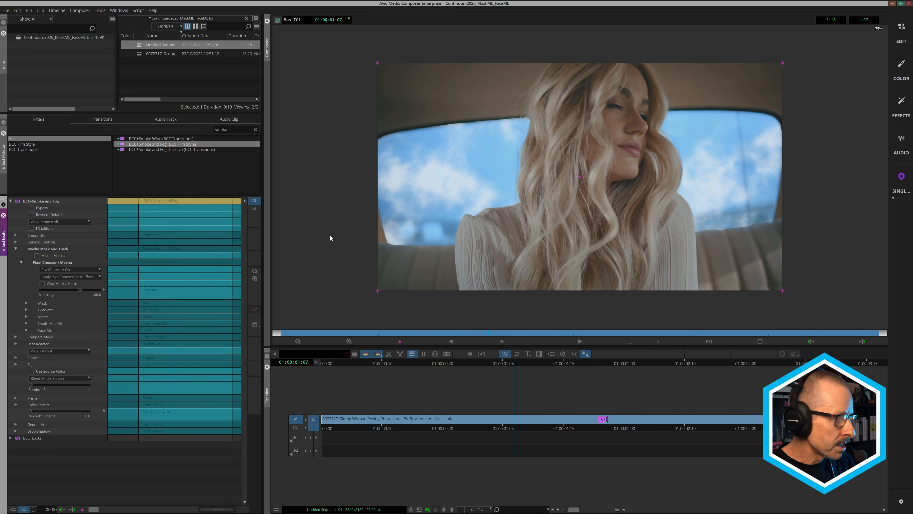
# Step: Set the PixelChooser's Gradient Type to Linear for Smoke and Fog
pyautogui.click(26, 303)
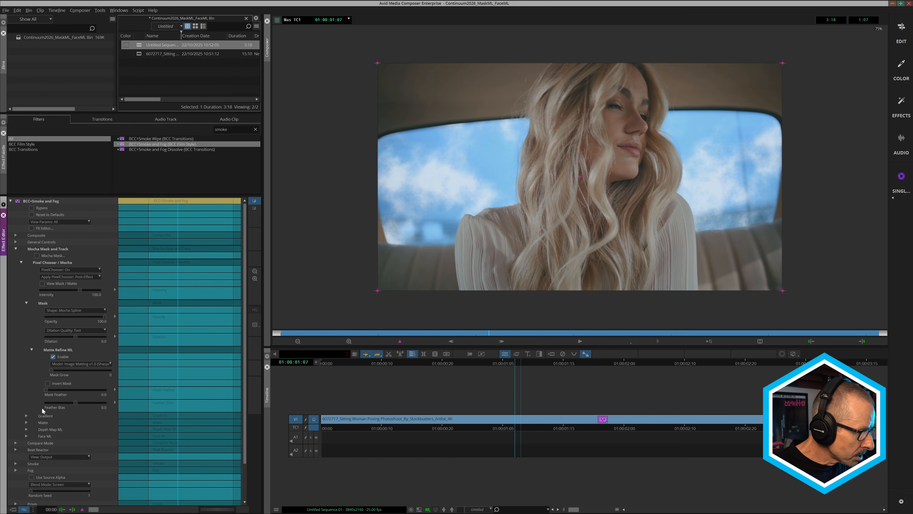
pyautogui.click(27, 415)
pyautogui.click(61, 423)
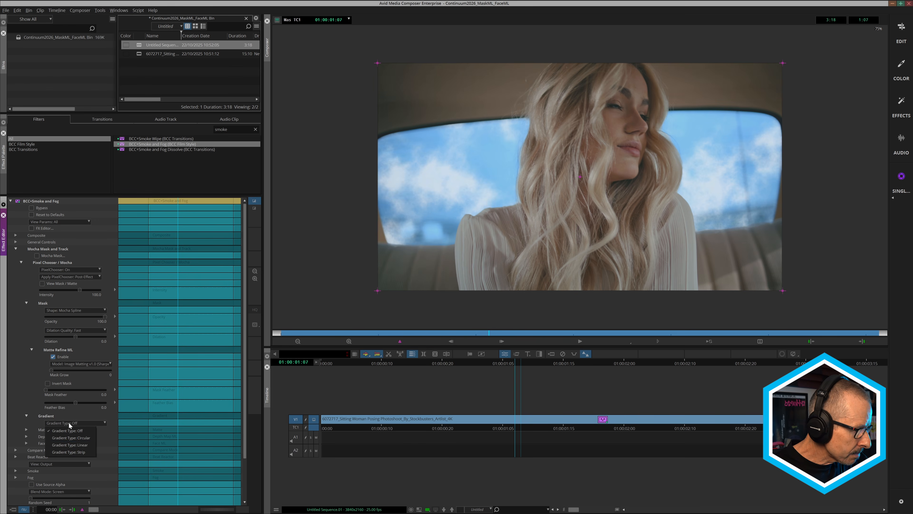
pyautogui.click(84, 443)
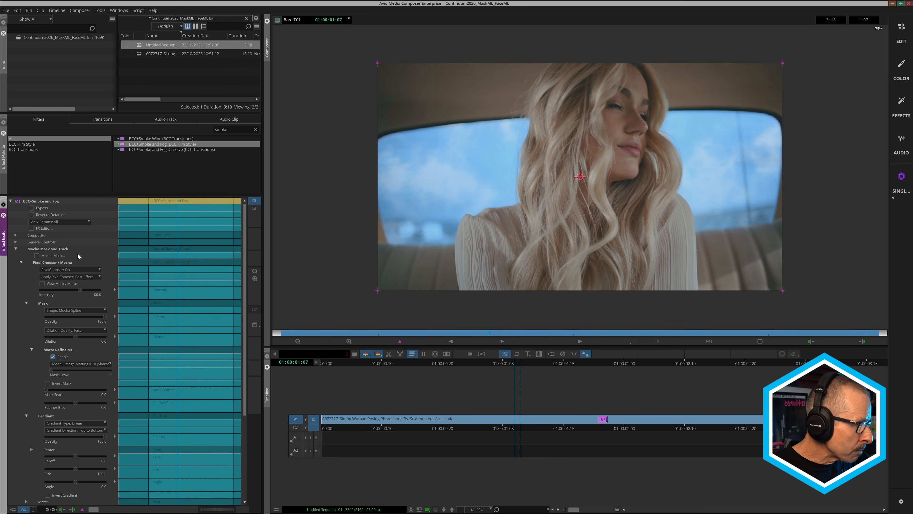
# Step: Reduce the gradient's Size to about 38 while viewing the mask, and return to the normal output view
pyautogui.click(42, 284)
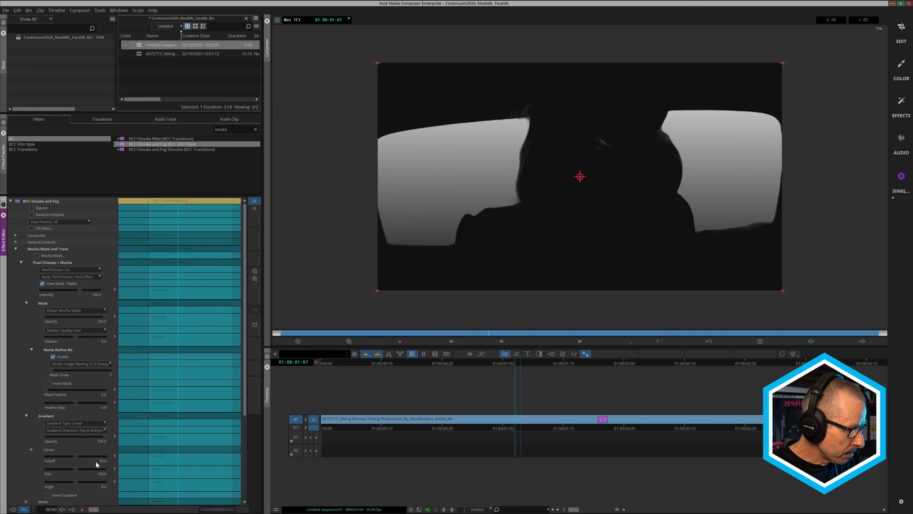
pyautogui.moveTo(76, 472); pyautogui.dragTo(97, 457)
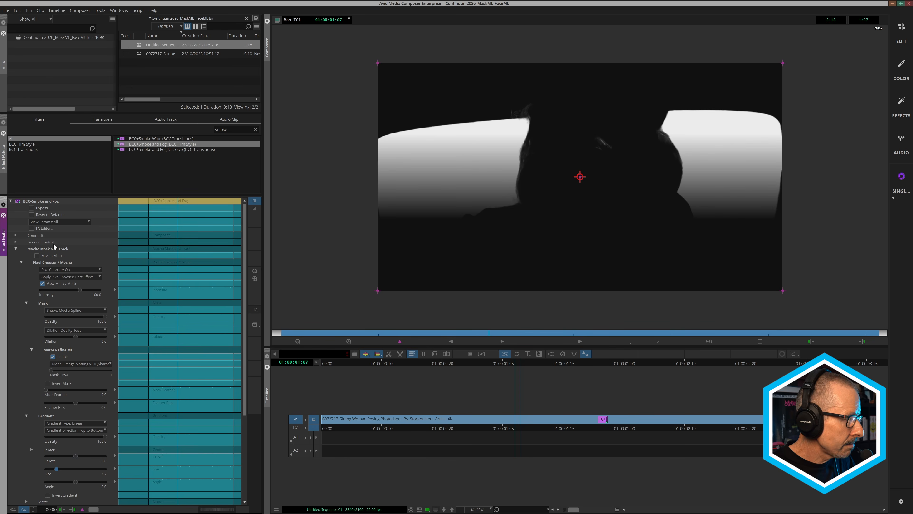
pyautogui.click(43, 284)
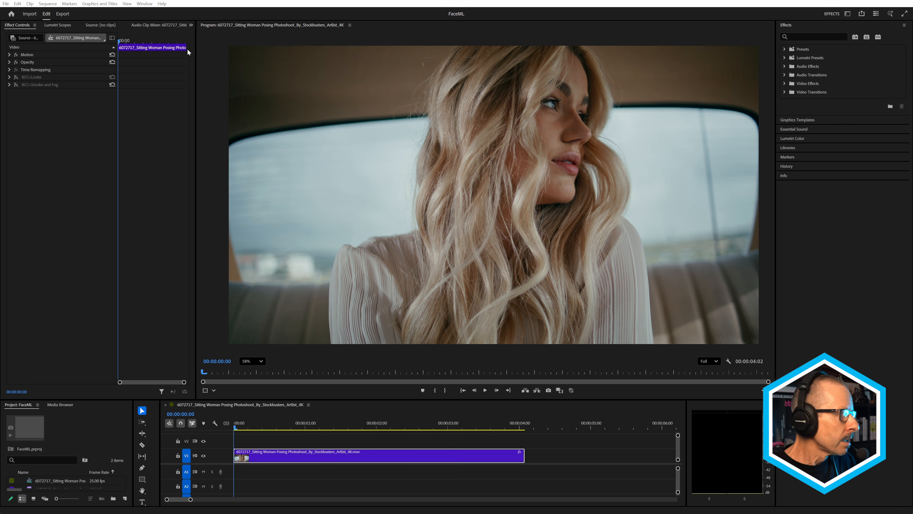
# Step: Switch to Premiere Pro, enable BCC+Looks on the clip and launch Mocha from its Mocha Mask option
pyautogui.click(29, 78)
pyautogui.click(16, 77)
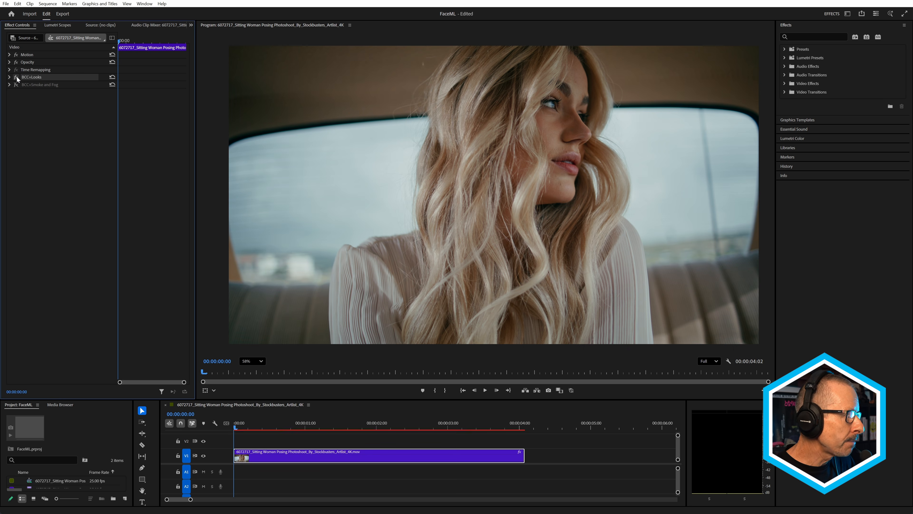
pyautogui.click(10, 78)
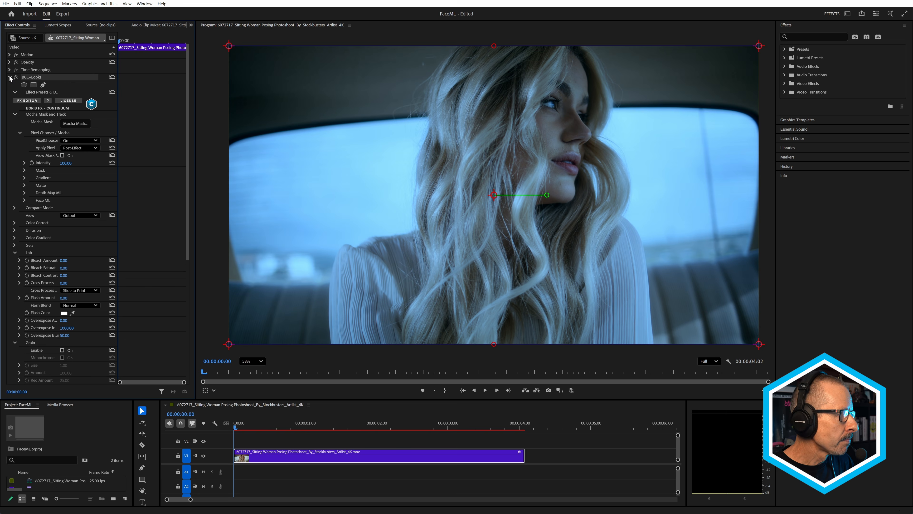
pyautogui.click(75, 124)
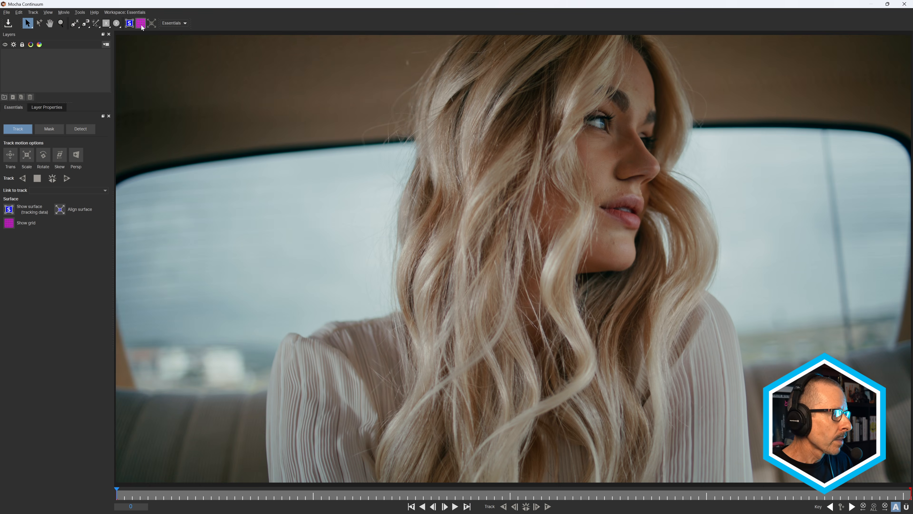
# Step: Merge the CarWindow2 project from the Desktop into the BCC+Looks Mocha project
pyautogui.click(7, 12)
pyautogui.click(22, 30)
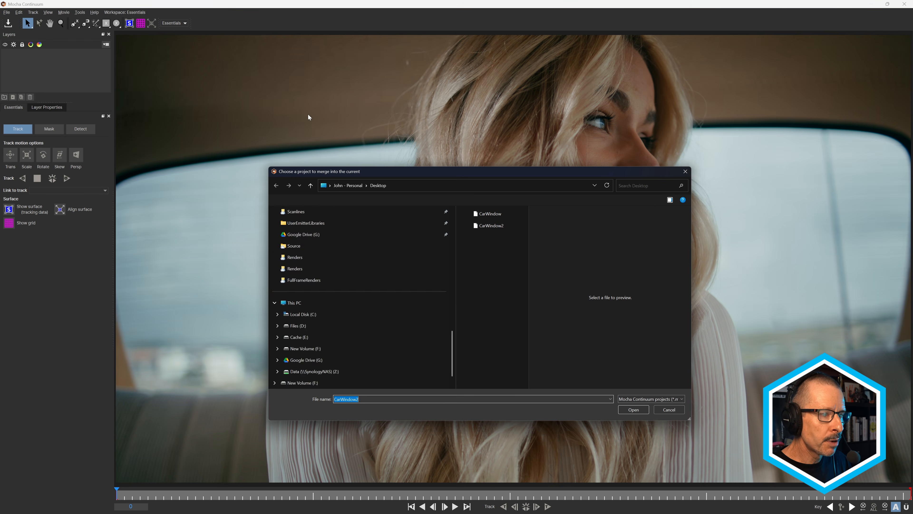
pyautogui.click(488, 226)
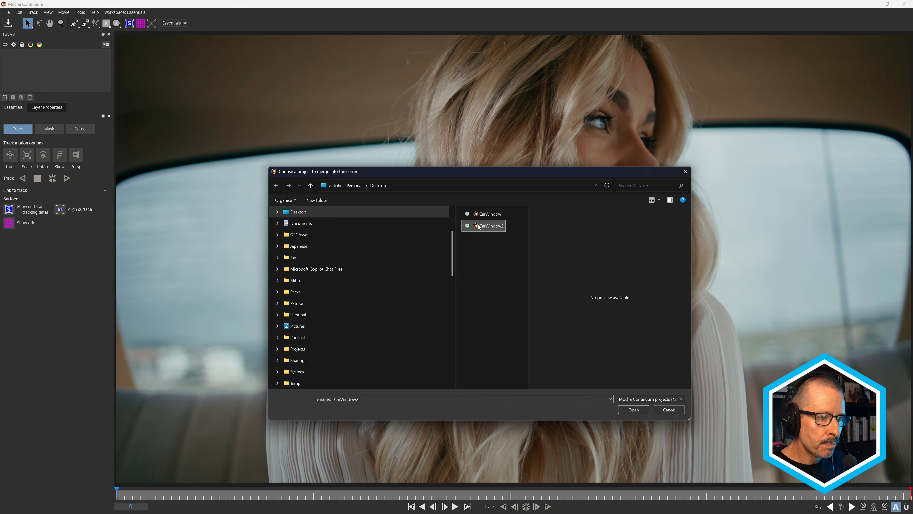
pyautogui.click(634, 409)
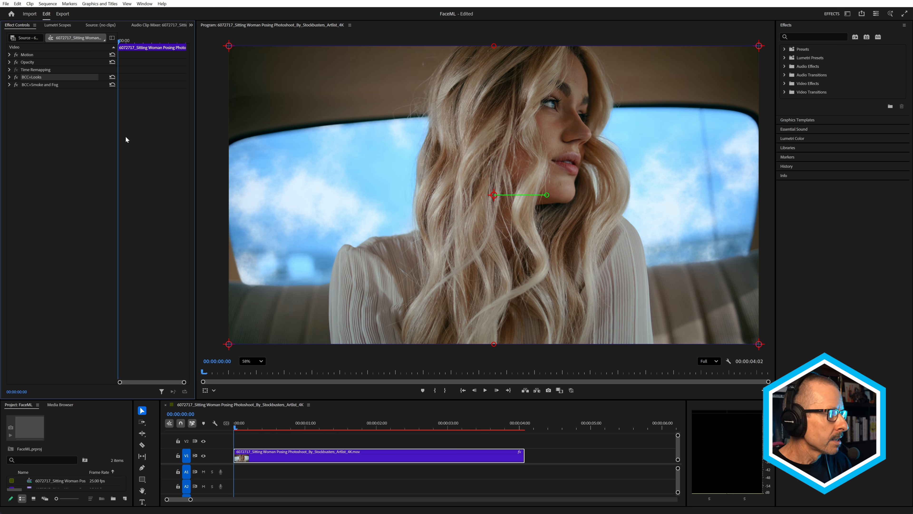
# Step: Scrub the timeline forward to 00:00:03:09 to check the masked window effects as the woman moves
pyautogui.click(340, 427)
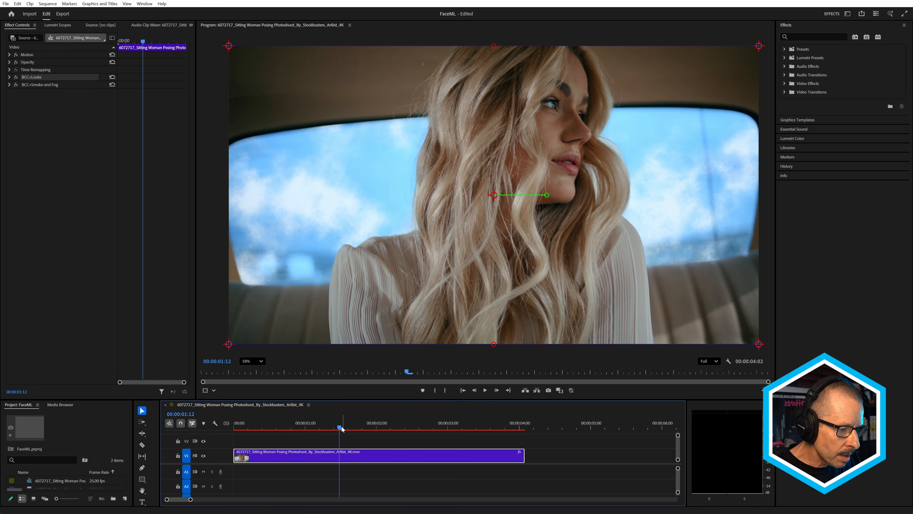
pyautogui.moveTo(343, 429); pyautogui.dragTo(373, 429)
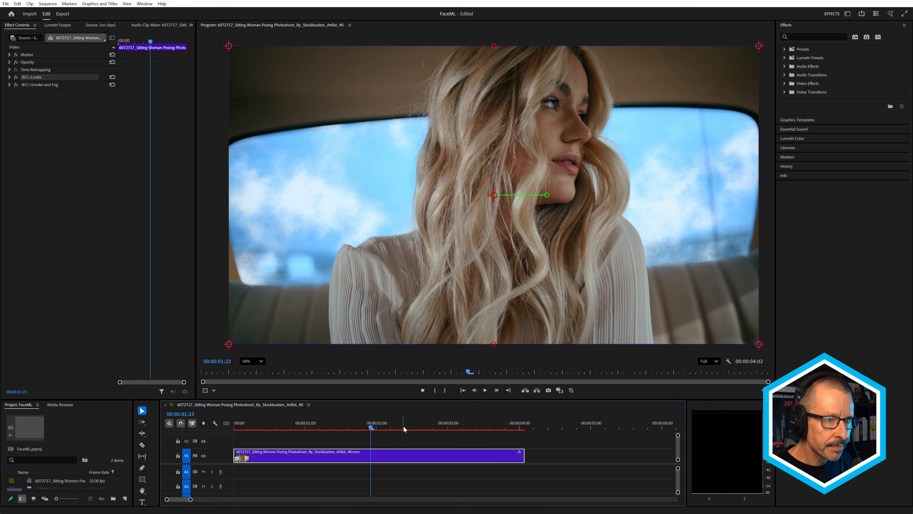
pyautogui.moveTo(404, 428); pyautogui.dragTo(474, 428)
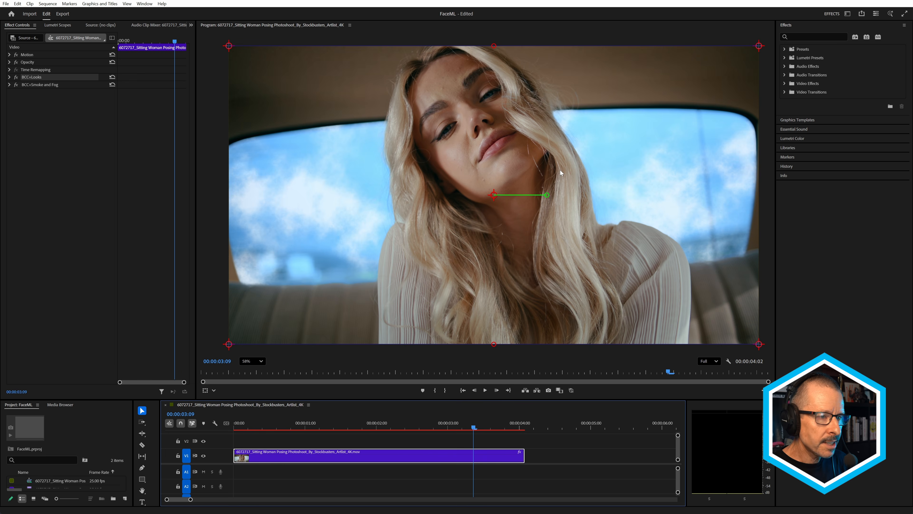
# Step: Disable both the BCC+Looks and BCC+Smoke and Fog effects on the clip
pyautogui.click(16, 77)
pyautogui.click(16, 85)
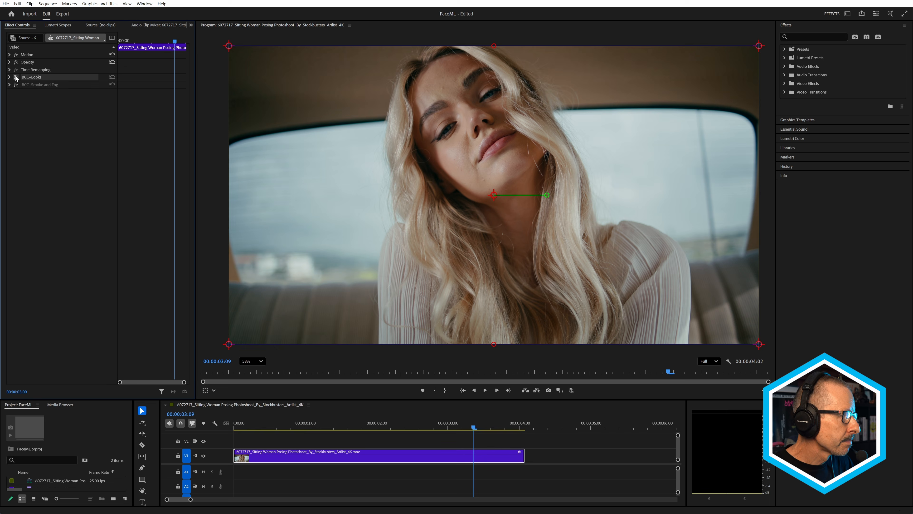
pyautogui.click(25, 103)
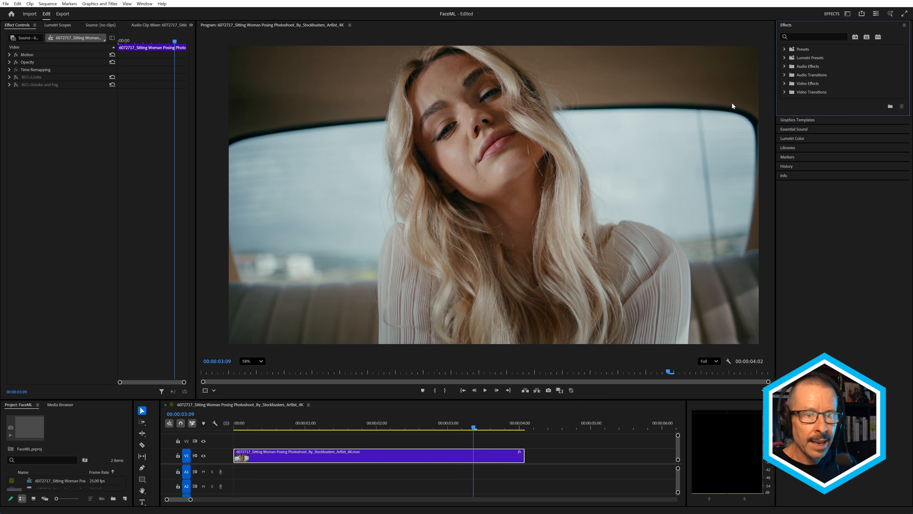
# Step: Search the effects for "beaut" and apply BCC+Beauty Studio to the clip on V1
pyautogui.click(803, 36)
pyautogui.write('beaut')
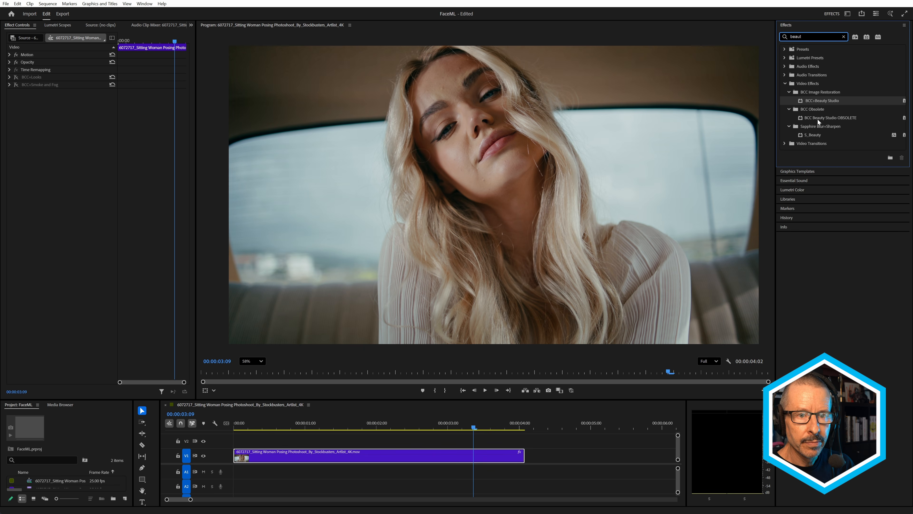
pyautogui.moveTo(822, 101); pyautogui.dragTo(392, 458)
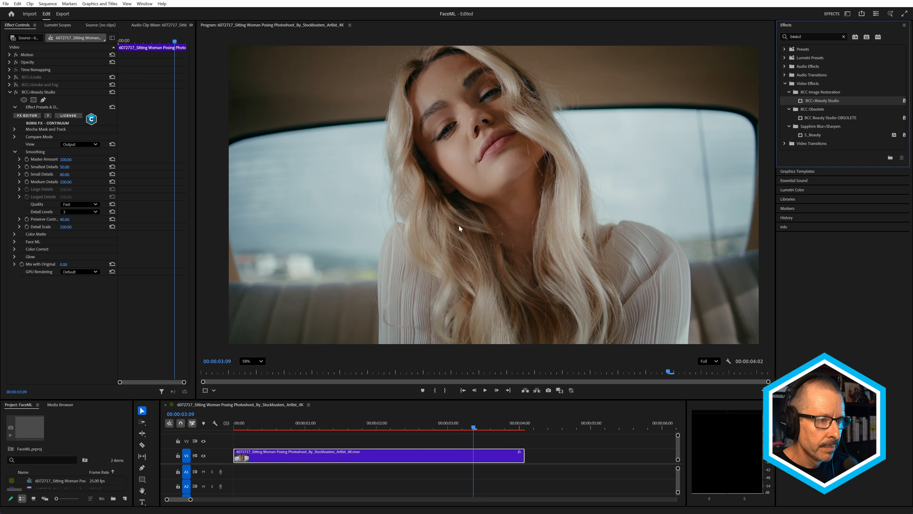
# Step: Show BCC+Beauty Studio's Color Matte and enable Face ML detection for the skin
pyautogui.click(77, 144)
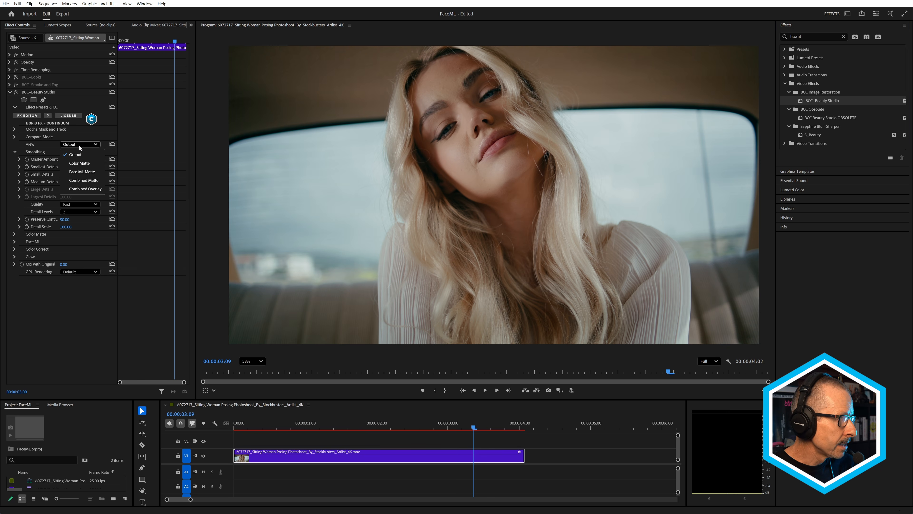
pyautogui.click(84, 162)
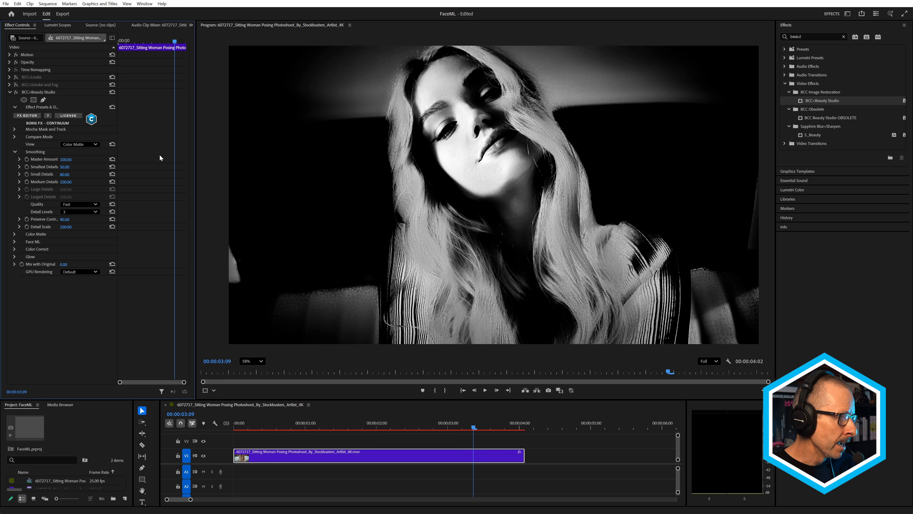
pyautogui.click(14, 242)
pyautogui.click(62, 248)
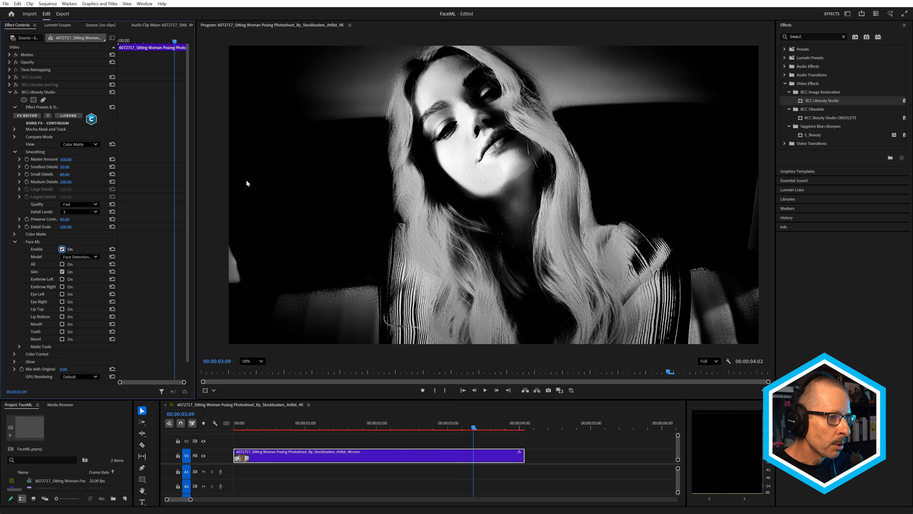
# Step: Inspect Beauty Studio's Face ML Matte and Combined Matte, and return the view to Output
pyautogui.click(75, 145)
pyautogui.click(85, 171)
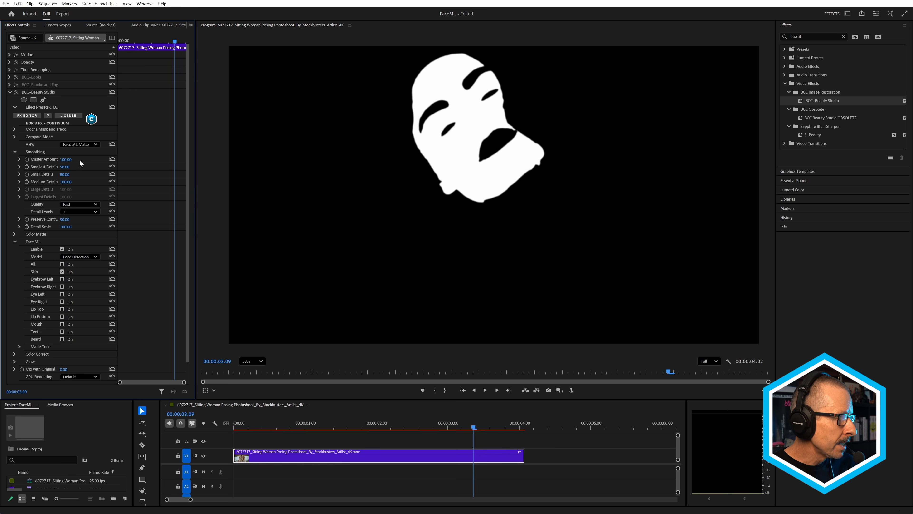
pyautogui.click(84, 145)
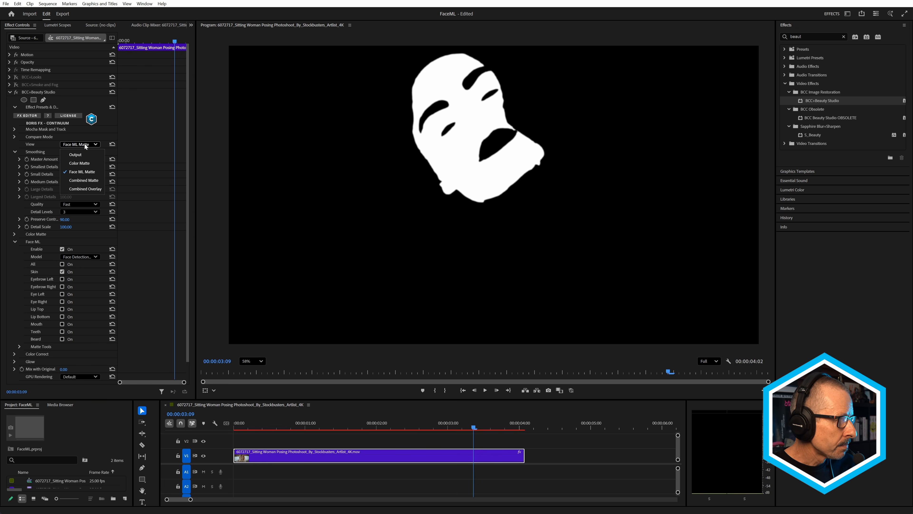
pyautogui.click(88, 181)
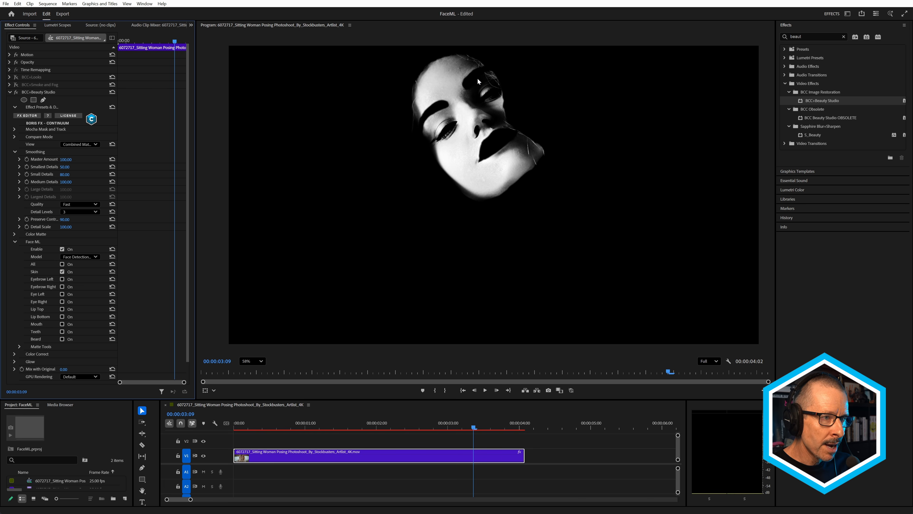
pyautogui.click(88, 144)
pyautogui.click(82, 154)
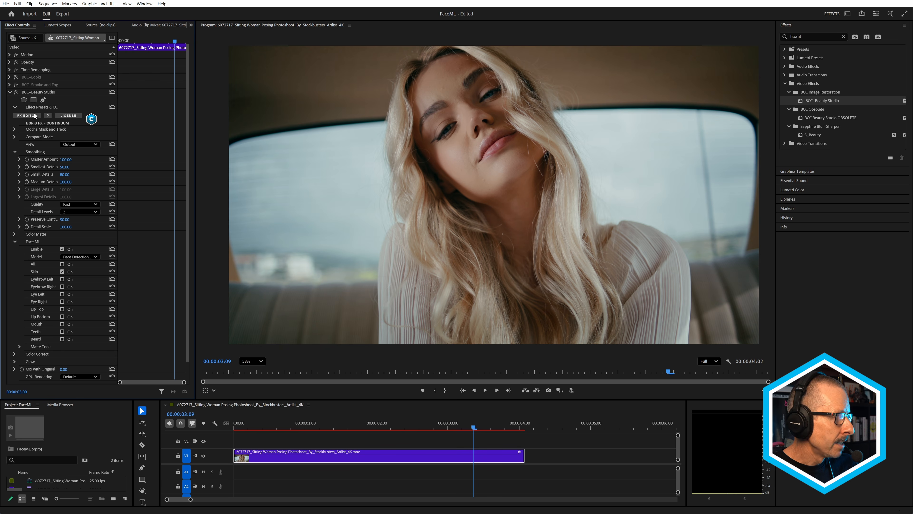
# Step: Toggle BCC+Beauty Studio off and on several times to compare the skin smoothing with the original
pyautogui.click(16, 92)
pyautogui.click(16, 93)
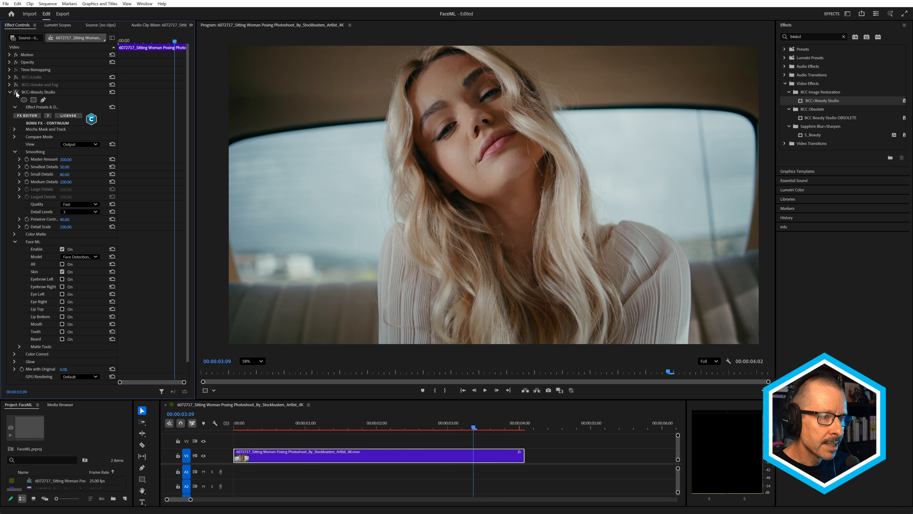
pyautogui.click(16, 92)
pyautogui.click(16, 92)
pyautogui.click(15, 92)
pyautogui.click(16, 92)
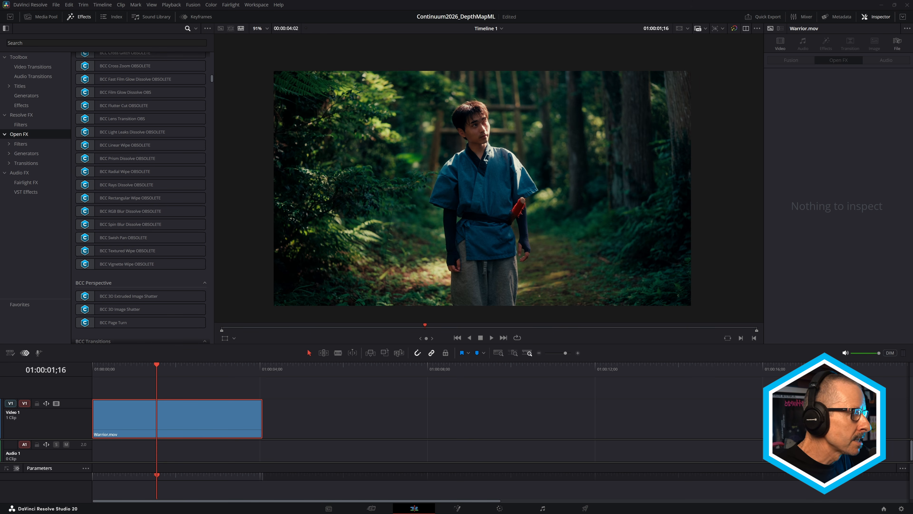
# Step: In DaVinci Resolve, search the effects for "day" and apply BCC+Day for Night to the Warrior.mov clip
pyautogui.click(107, 43)
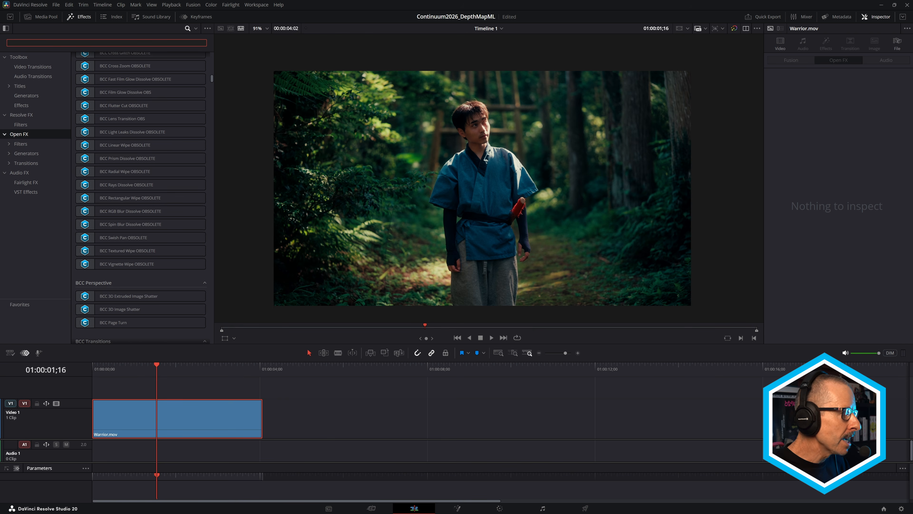
pyautogui.write('day')
pyautogui.moveTo(119, 71); pyautogui.dragTo(171, 409)
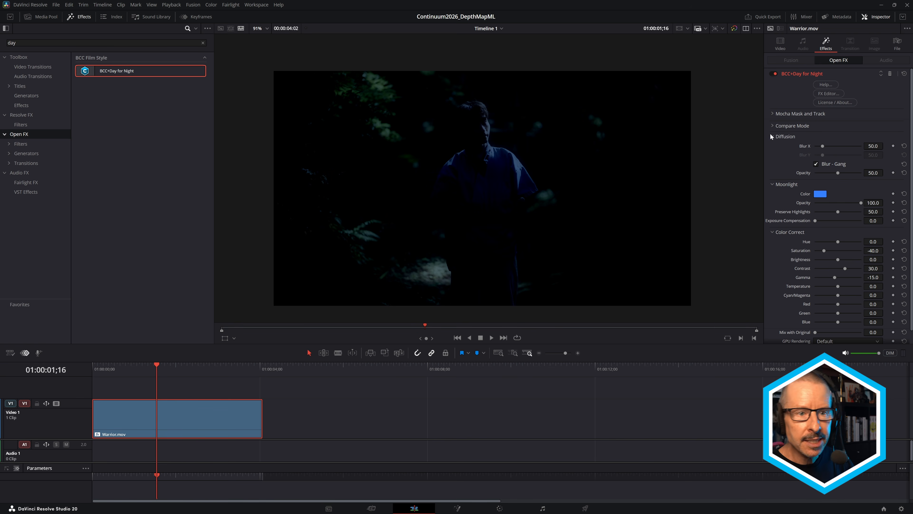
# Step: Turn on PixelChooser for BCC+Day for Night and enable Depth Map ML
pyautogui.click(771, 113)
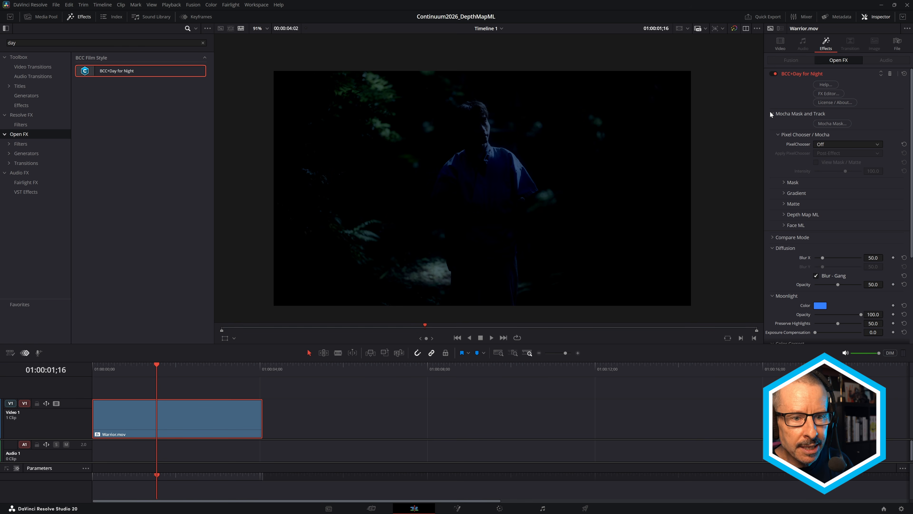
pyautogui.scroll(-2, 779, 115)
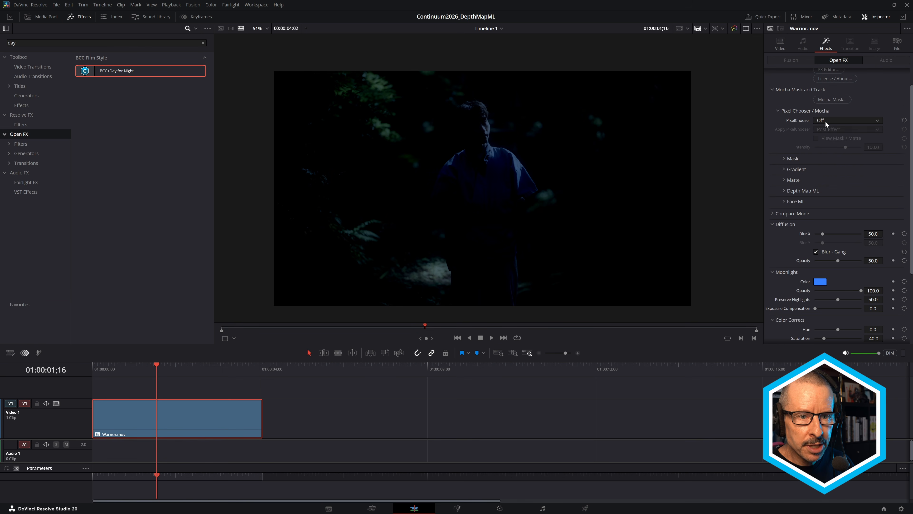
pyautogui.click(826, 124)
pyautogui.click(826, 139)
pyautogui.click(781, 192)
pyautogui.click(817, 200)
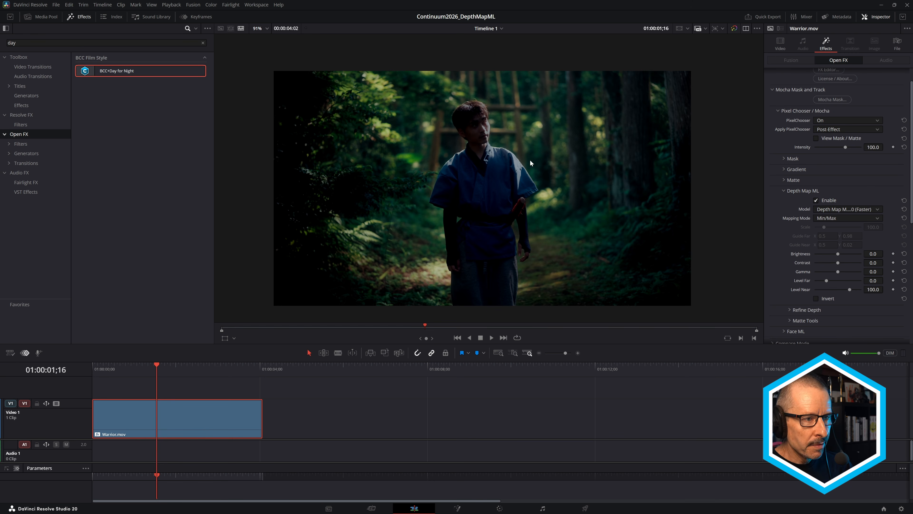
# Step: Invert the Day for Night depth map while viewing its matte, and return to the rendered result
pyautogui.click(816, 138)
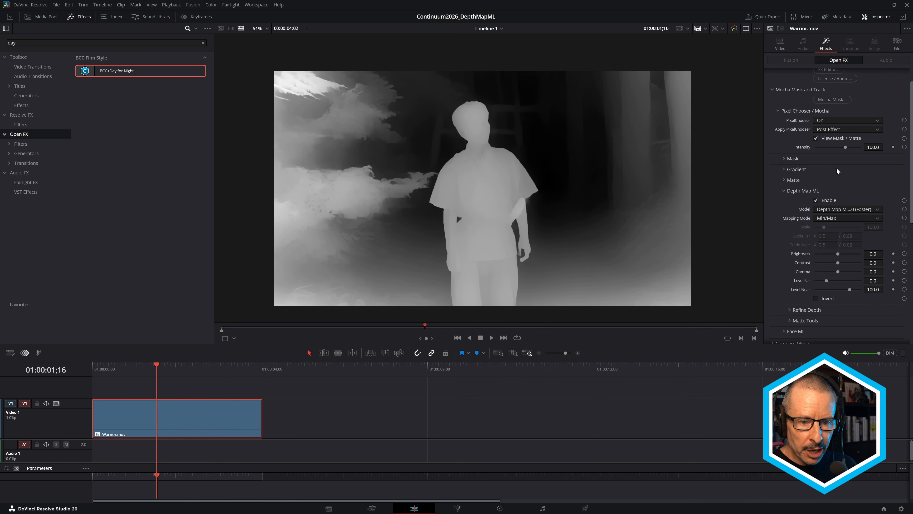
pyautogui.click(817, 298)
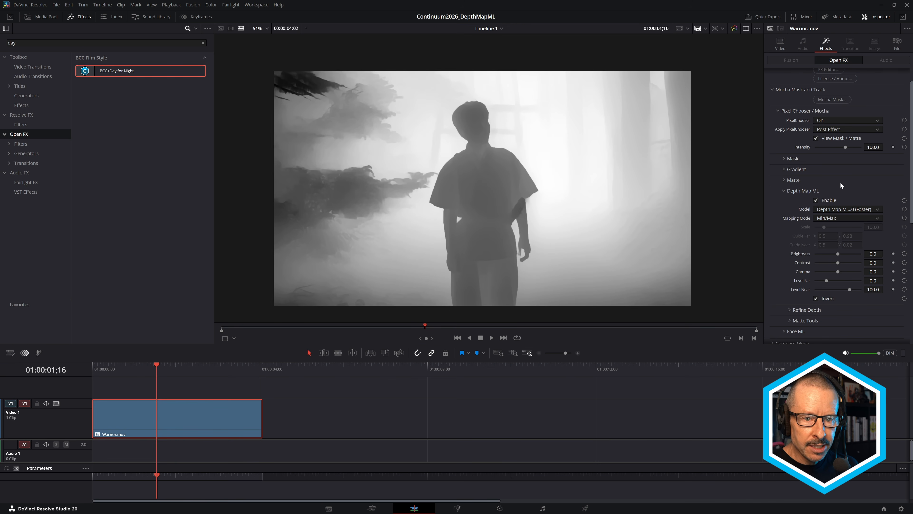
pyautogui.click(816, 139)
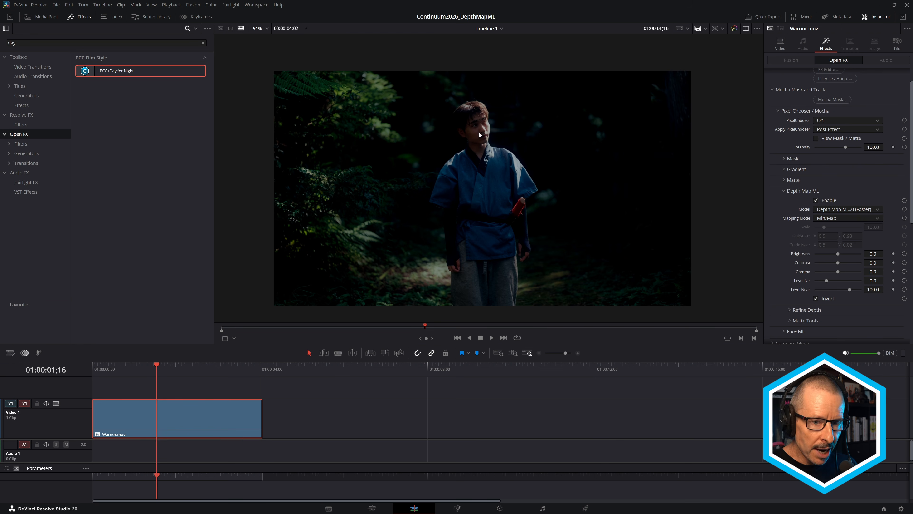
# Step: Set the Day for Night depth map's Brightness to 27.1 and Gamma to 64.3, checking the matte, and save the project
pyautogui.click(817, 138)
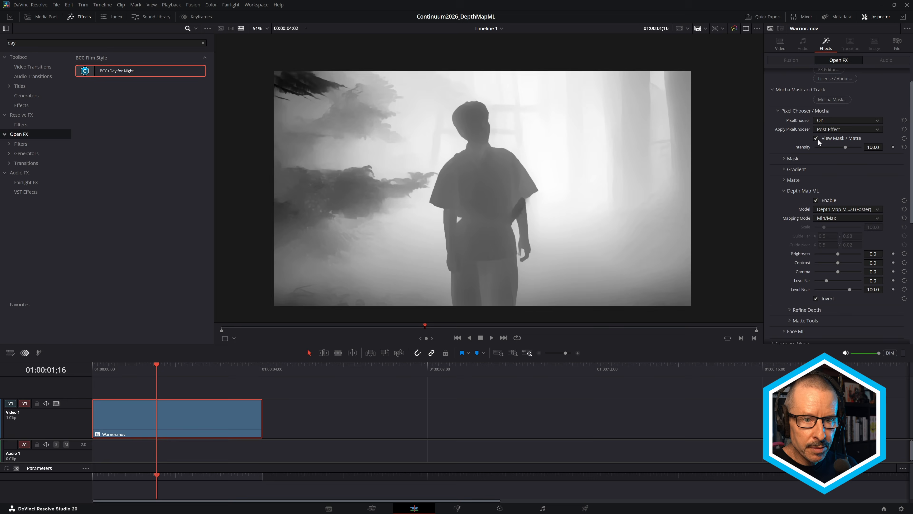
pyautogui.moveTo(838, 254); pyautogui.dragTo(854, 273)
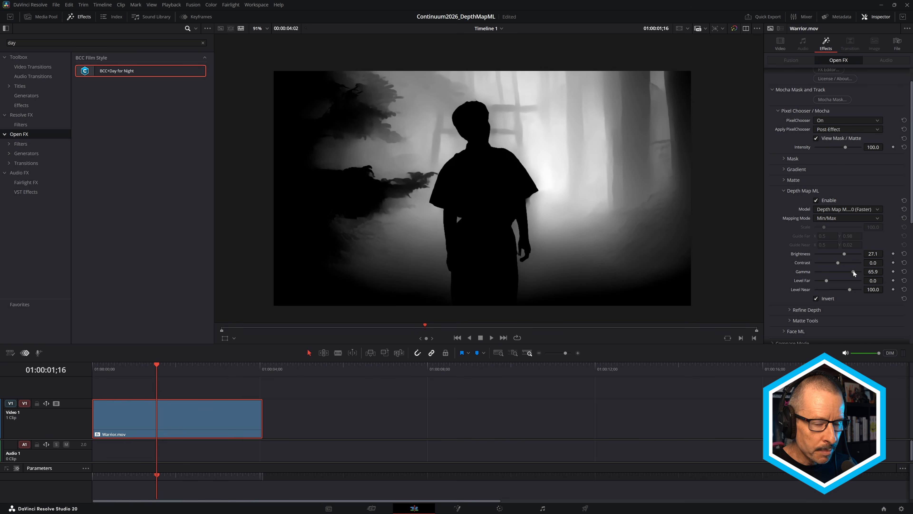
pyautogui.click(816, 139)
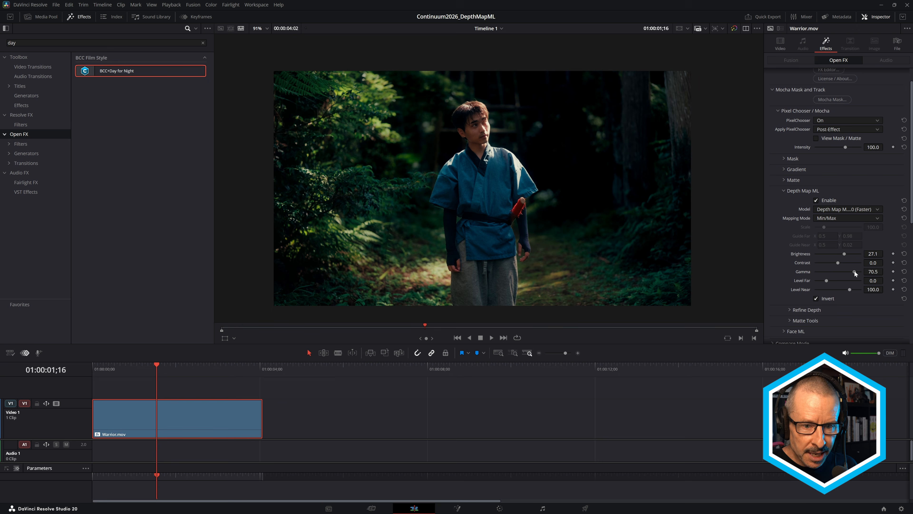
pyautogui.moveTo(855, 271); pyautogui.dragTo(852, 274)
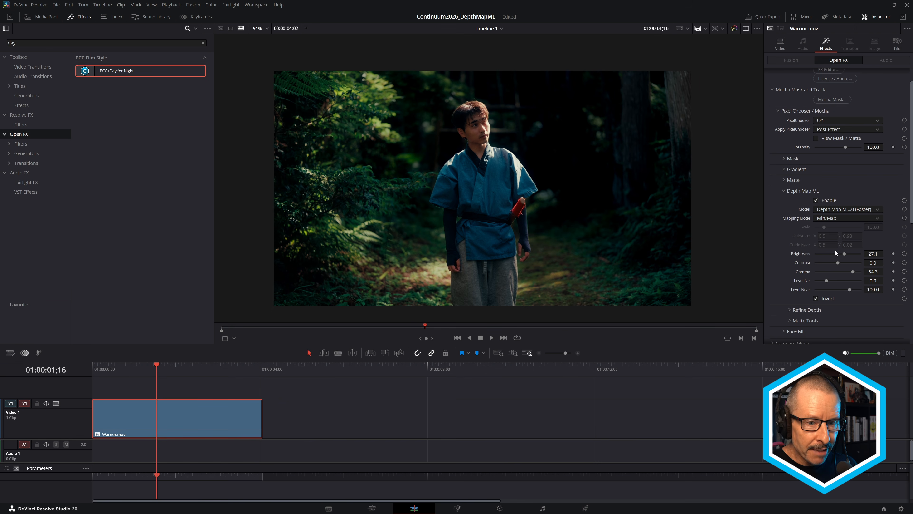
pyautogui.hotkey('ctrl', 's')
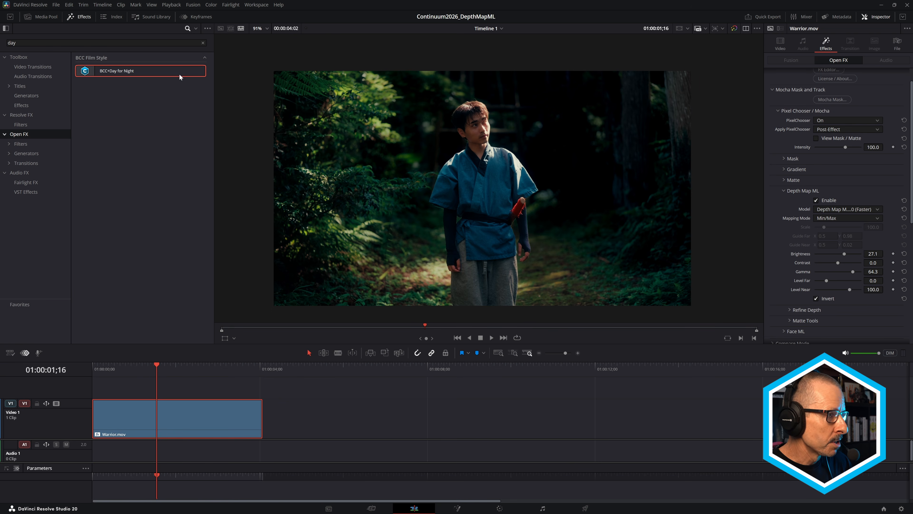
# Step: Search the effects for "smoke" and add BCC+Smoke and Fog to the Warrior.mov clip
pyautogui.doubleClick(12, 42)
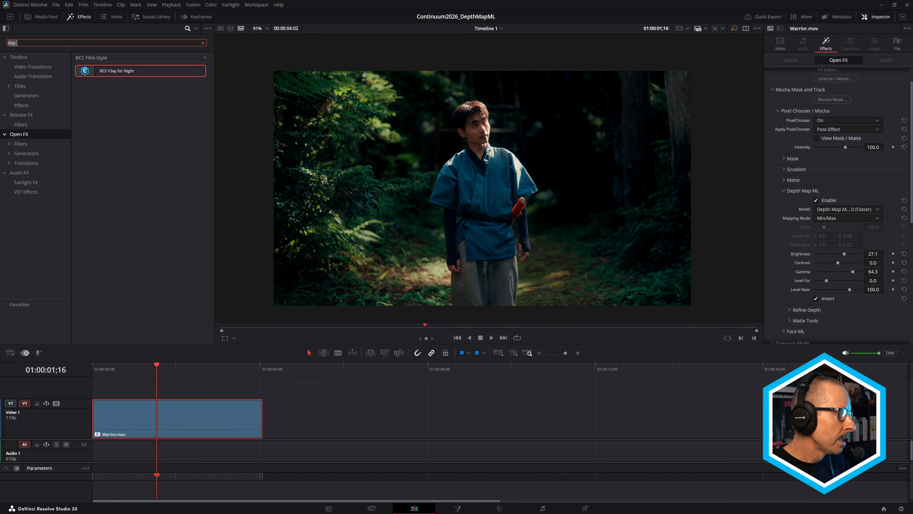
pyautogui.write('smoke')
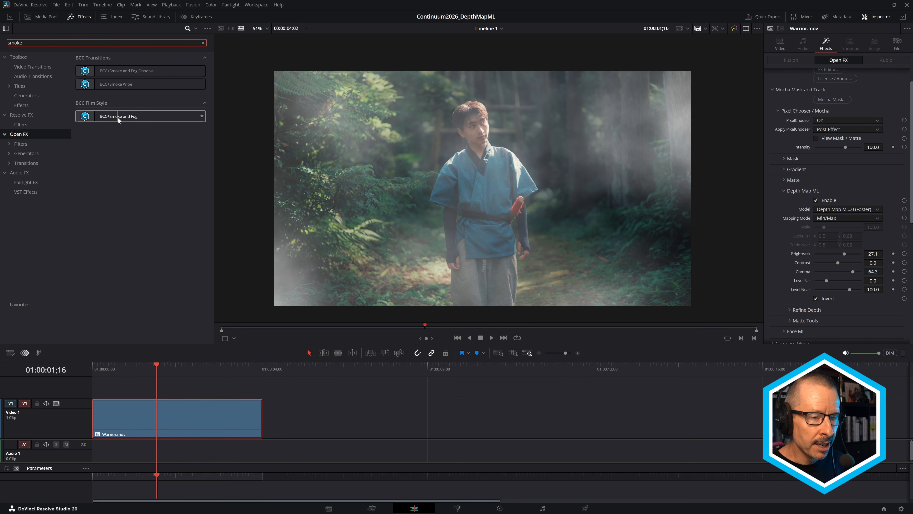
pyautogui.moveTo(117, 118); pyautogui.dragTo(133, 413)
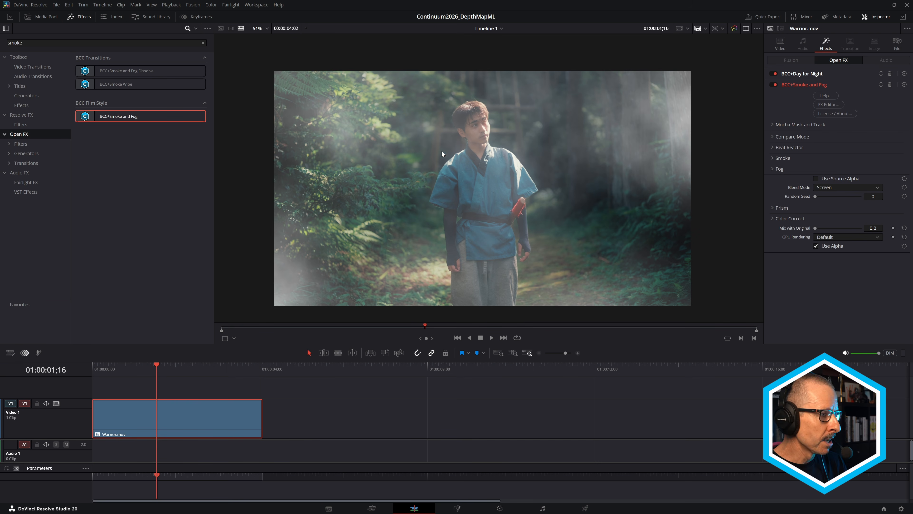
# Step: Apply the Blue Mist preset to BCC+Smoke and Fog from the FX Editor
pyautogui.click(830, 104)
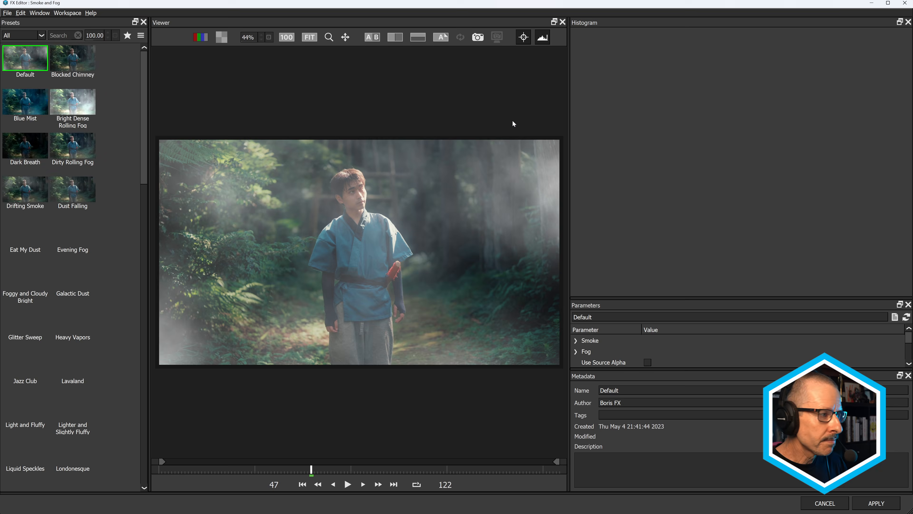
pyautogui.click(25, 101)
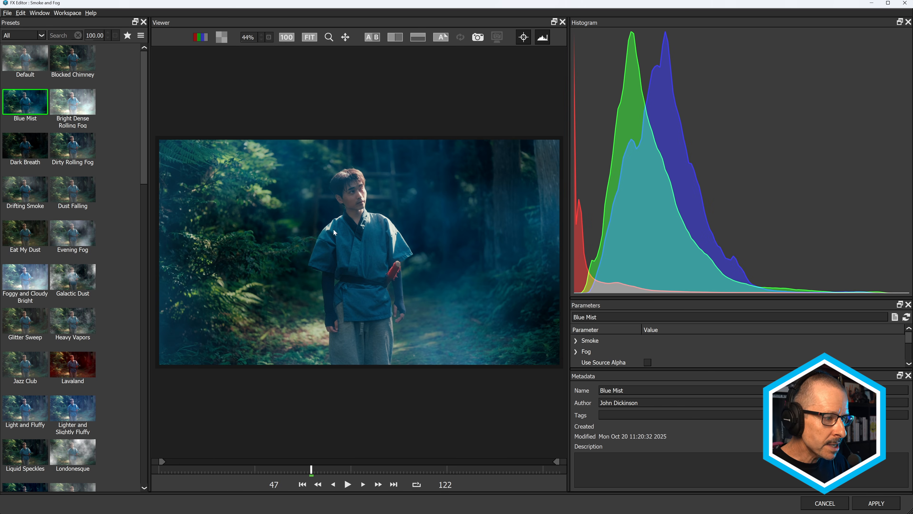
pyautogui.click(876, 503)
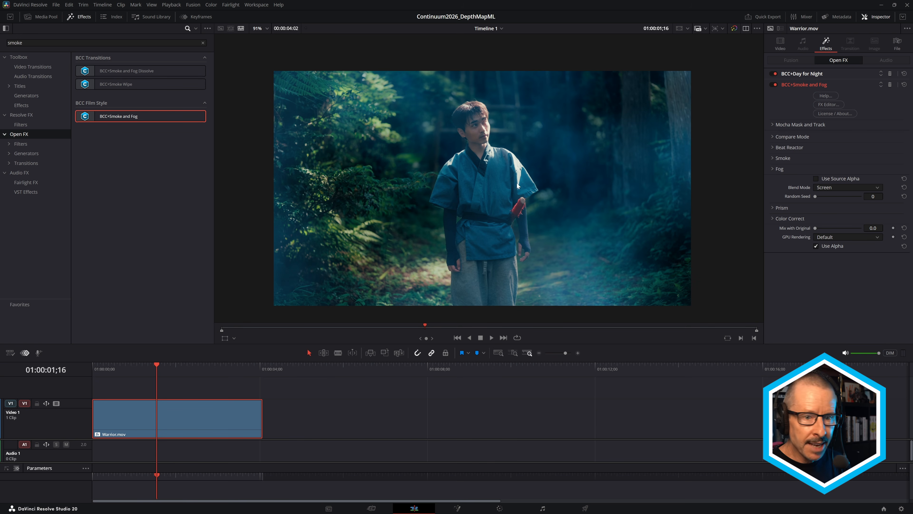
# Step: Turn on PixelChooser for BCC+Smoke and Fog and enable its Depth Map ML
pyautogui.click(774, 123)
pyautogui.click(833, 156)
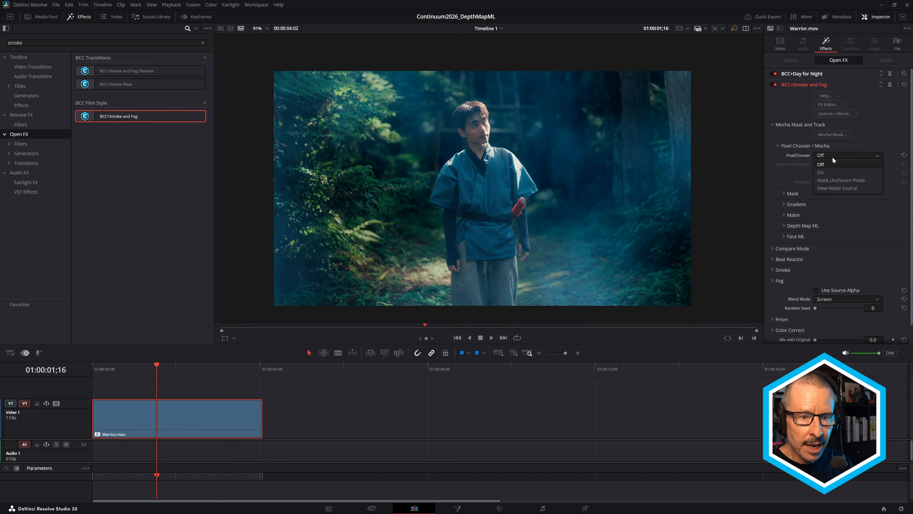
pyautogui.click(831, 169)
pyautogui.click(784, 225)
pyautogui.scroll(-1, 782, 225)
pyautogui.click(817, 215)
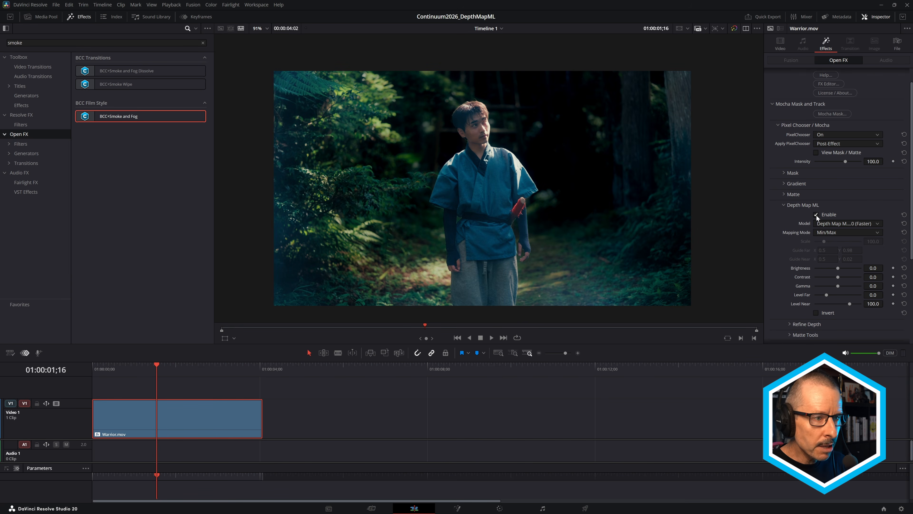
# Step: Invert the Smoke and Fog depth map, save the project, and set the map's Gamma to 51.9
pyautogui.click(815, 313)
pyautogui.hotkey('ctrl', 's')
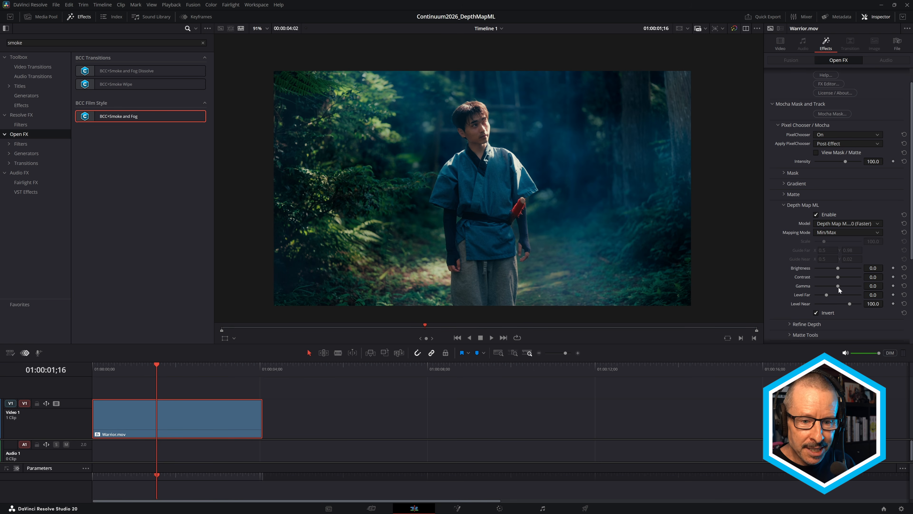
pyautogui.moveTo(839, 286)
pyautogui.mouseDown()
pyautogui.moveTo(861, 287)
pyautogui.moveTo(850, 291)
pyautogui.mouseUp()
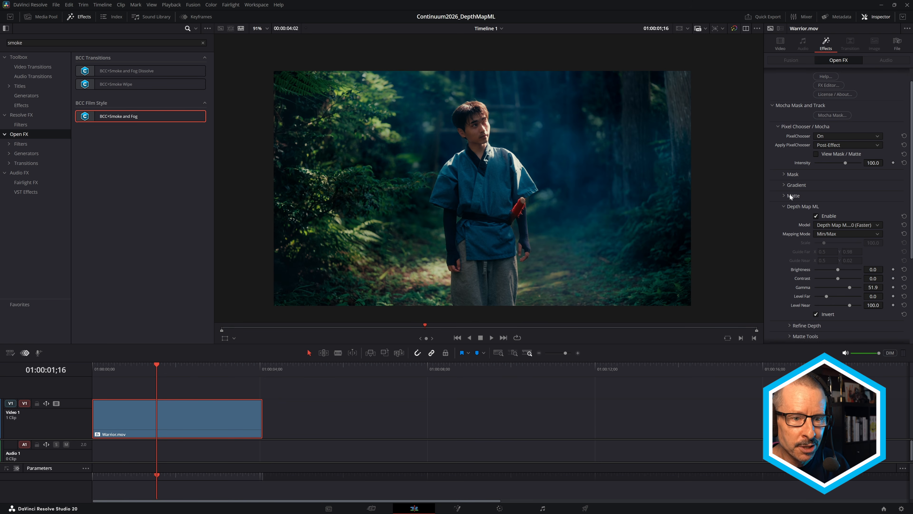
# Step: Try a Circular gradient with a Central Radius of 35 in the Smoke and Fog PixelChooser
pyautogui.click(784, 184)
pyautogui.click(828, 193)
pyautogui.click(827, 211)
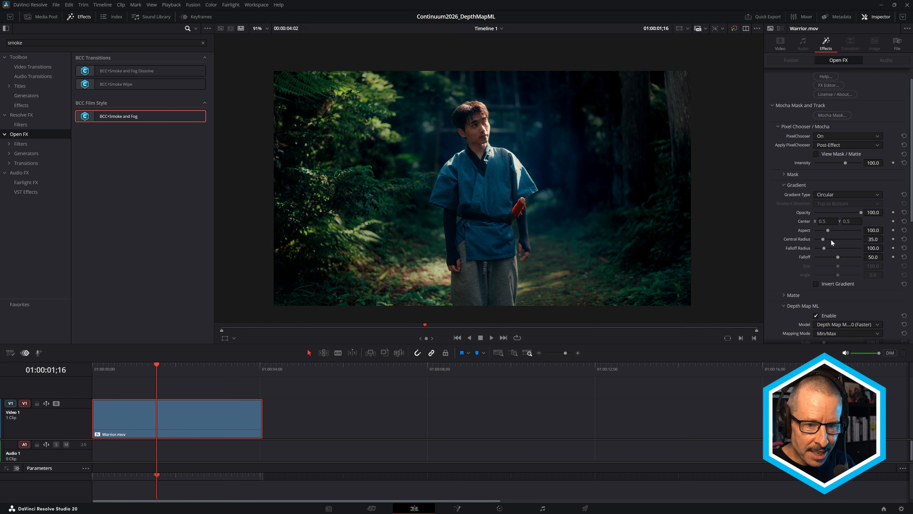
pyautogui.moveTo(828, 230)
pyautogui.mouseDown()
pyautogui.moveTo(846, 234)
pyautogui.moveTo(815, 239)
pyautogui.moveTo(822, 242)
pyautogui.mouseUp()
# Step: Change the Smoke and Fog PixelChooser's gradient type to Linear
pyautogui.click(832, 195)
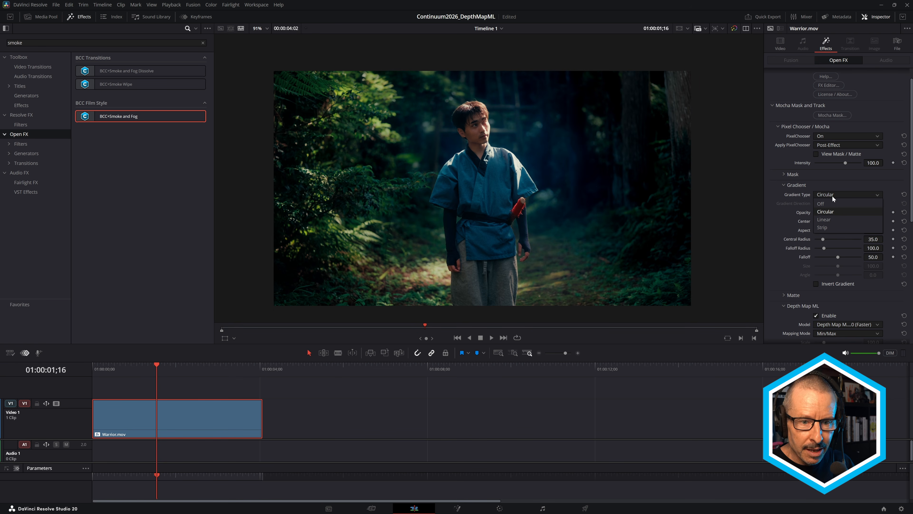
pyautogui.click(827, 219)
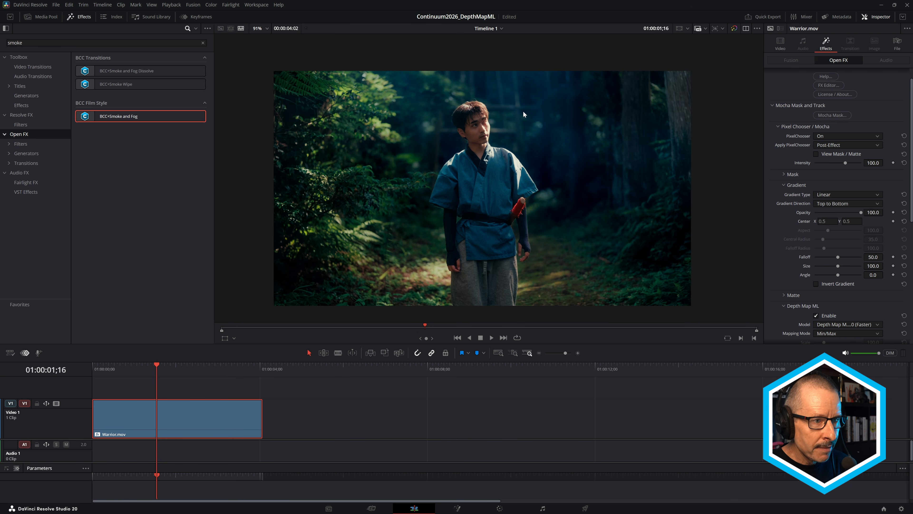
# Step: Save the project and scrub the Warrior.mov clip to check the fog effect
pyautogui.hotkey('ctrl', 's')
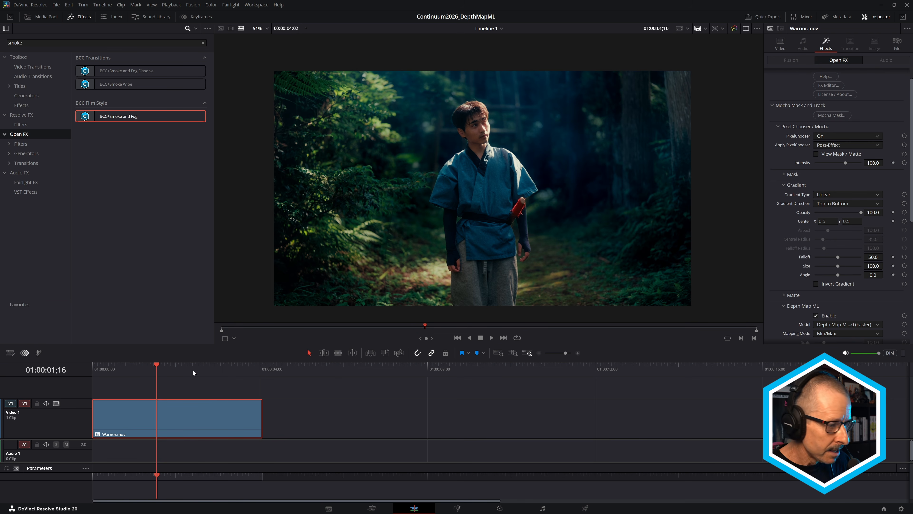
pyautogui.moveTo(157, 366)
pyautogui.mouseDown()
pyautogui.moveTo(130, 376)
pyautogui.moveTo(158, 377)
pyautogui.mouseUp()
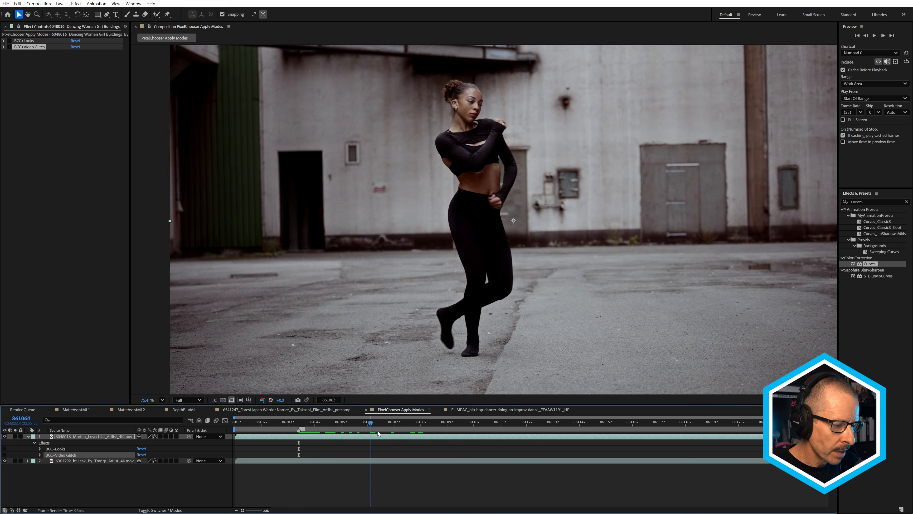
# Step: Switch to After Effects, go to frame 861038 of the PixelChooser Apply Modes composition, and enable BCC+Looks on the dancer layer
pyautogui.click(305, 423)
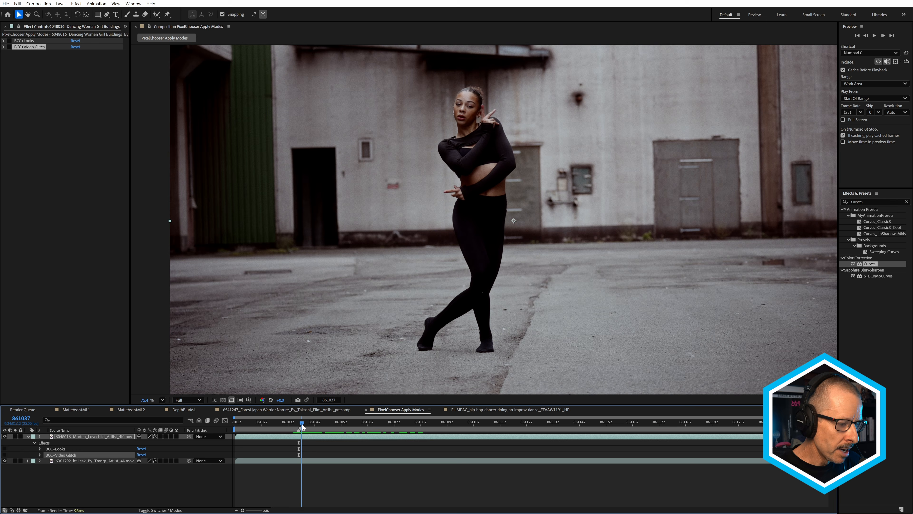
pyautogui.click(29, 40)
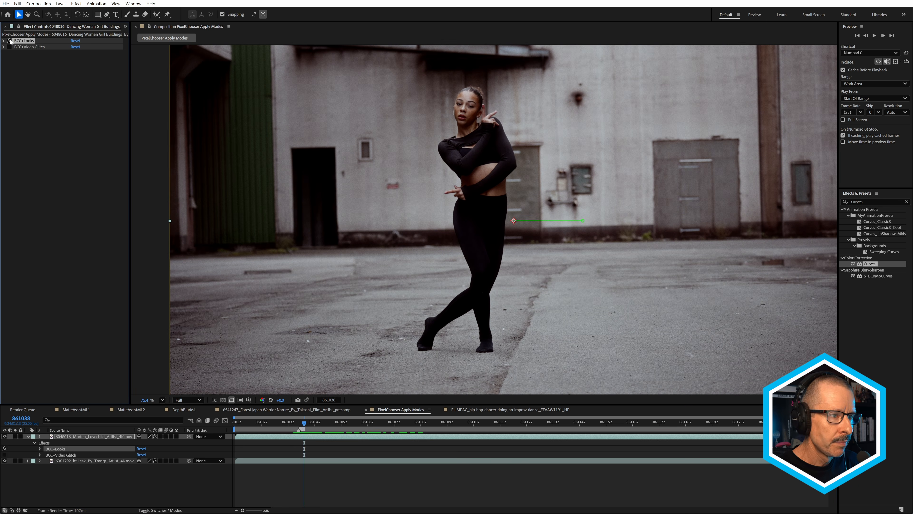
pyautogui.click(9, 41)
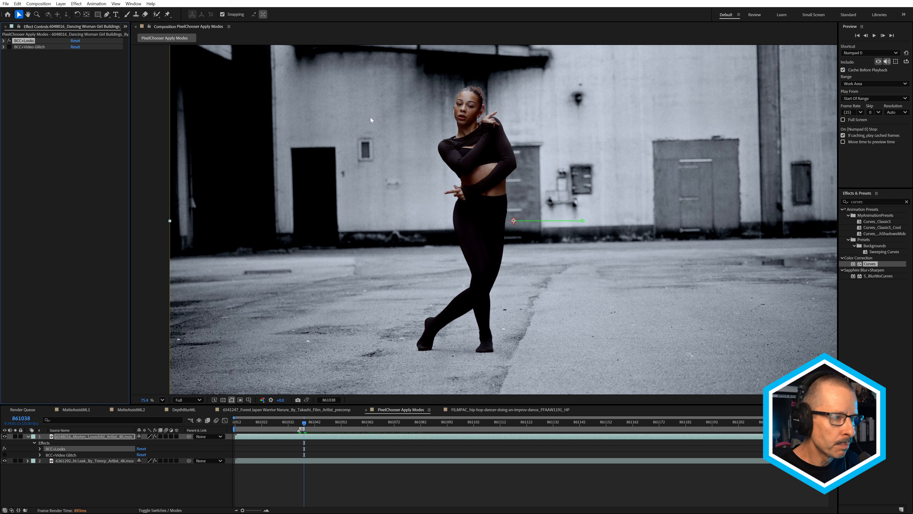
# Step: Open the BCC+Looks Mocha mask, check the dancer's tracked outline on other frames, and close Mocha
pyautogui.click(3, 41)
pyautogui.click(94, 75)
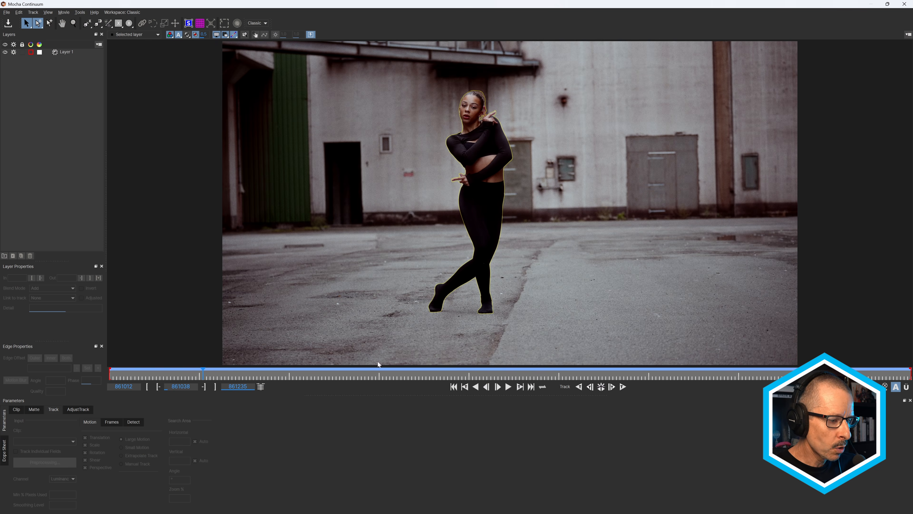
pyautogui.moveTo(373, 372); pyautogui.dragTo(552, 373)
pyautogui.press('Left')
pyautogui.click(905, 4)
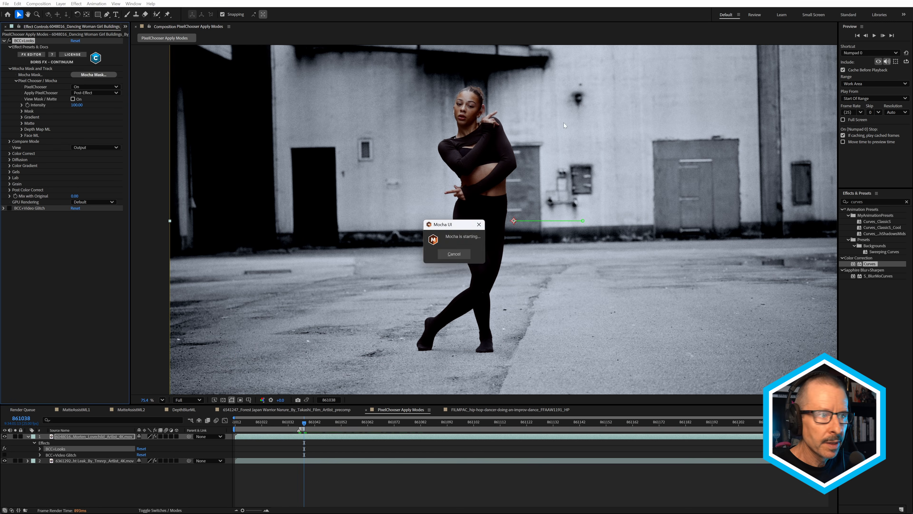
pyautogui.click(4, 41)
# Step: Enable BCC+Video Glitch on the dancer layer and examine the glitch confined to her silhouette
pyautogui.click(9, 47)
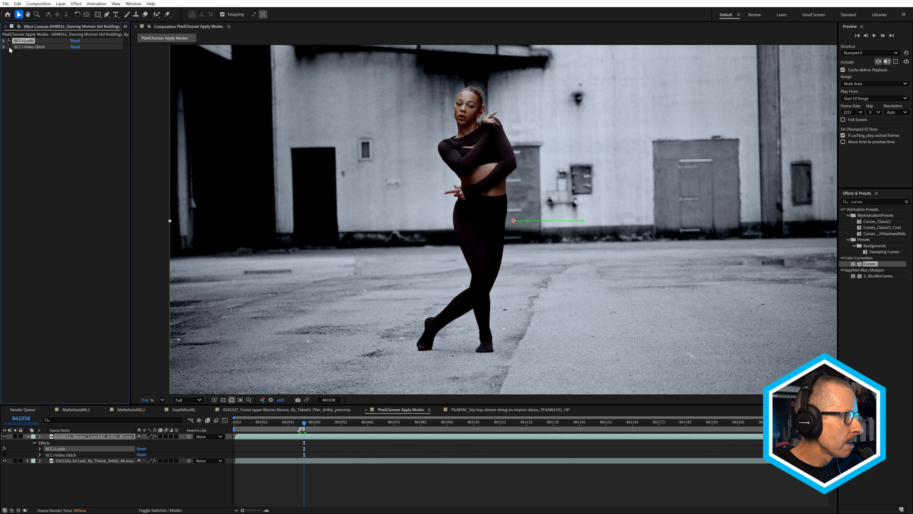
pyautogui.click(25, 47)
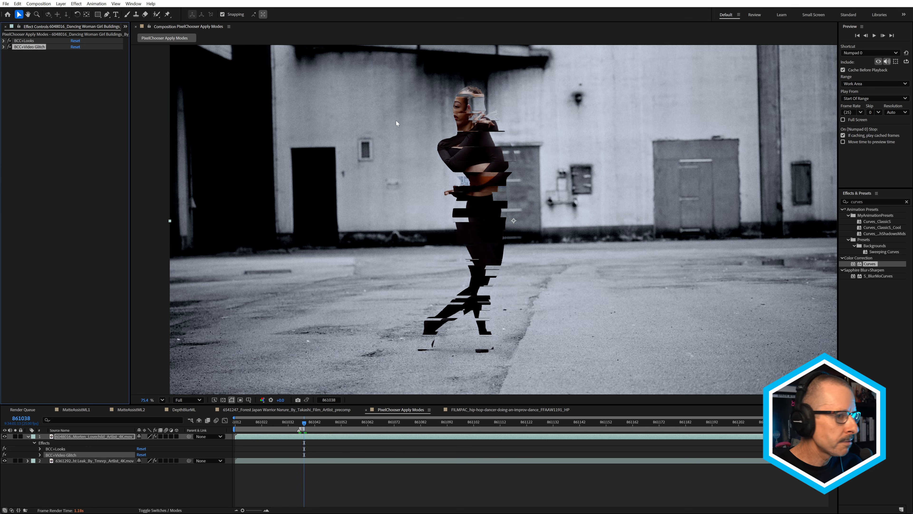
pyautogui.scroll(5, 472, 108)
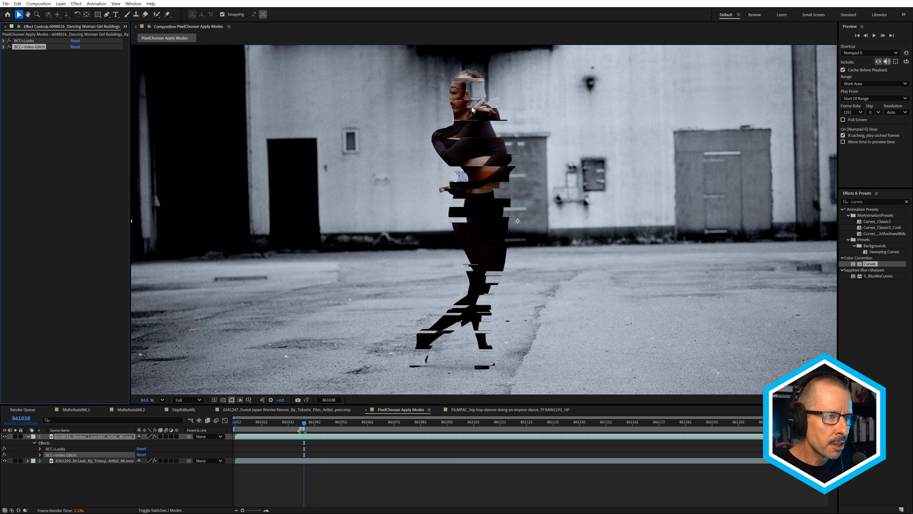
pyautogui.scroll(-2, 472, 106)
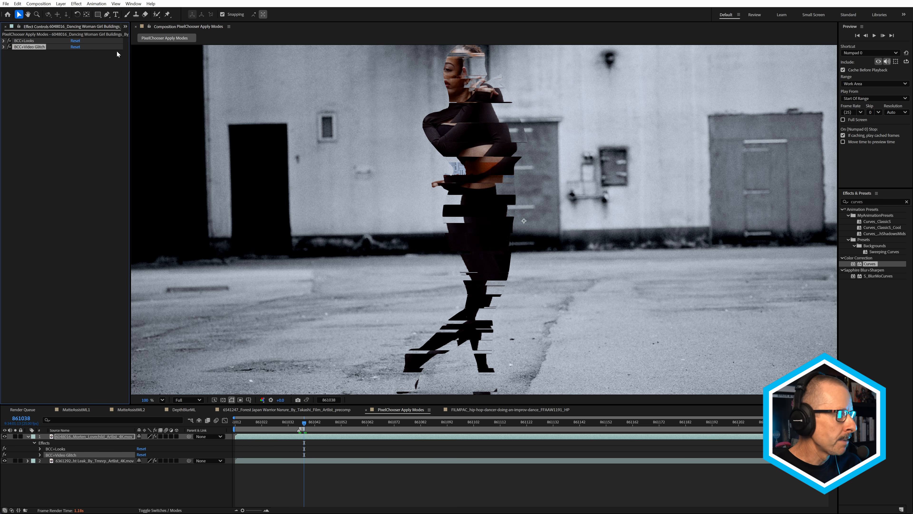
# Step: Try the Pre-Effect option for Apply PixelChooser in BCC+Video Glitch
pyautogui.click(4, 47)
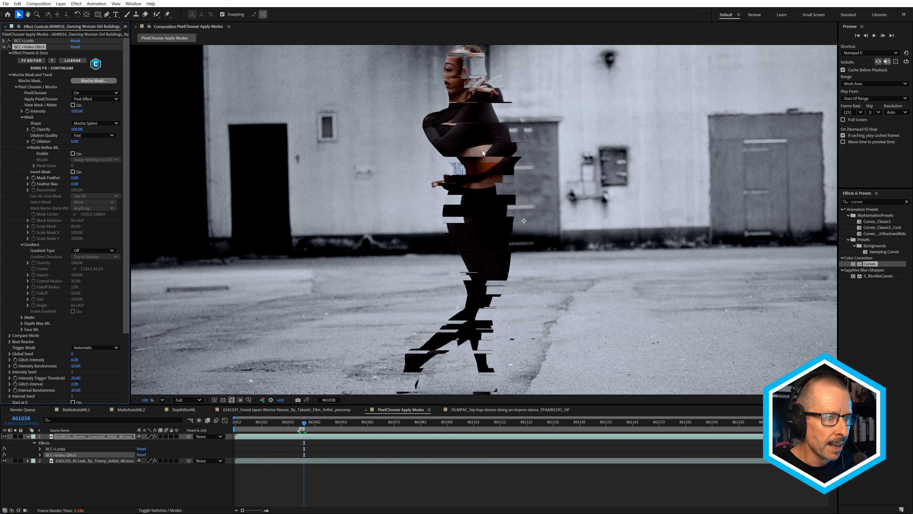
pyautogui.scroll(5, 482, 150)
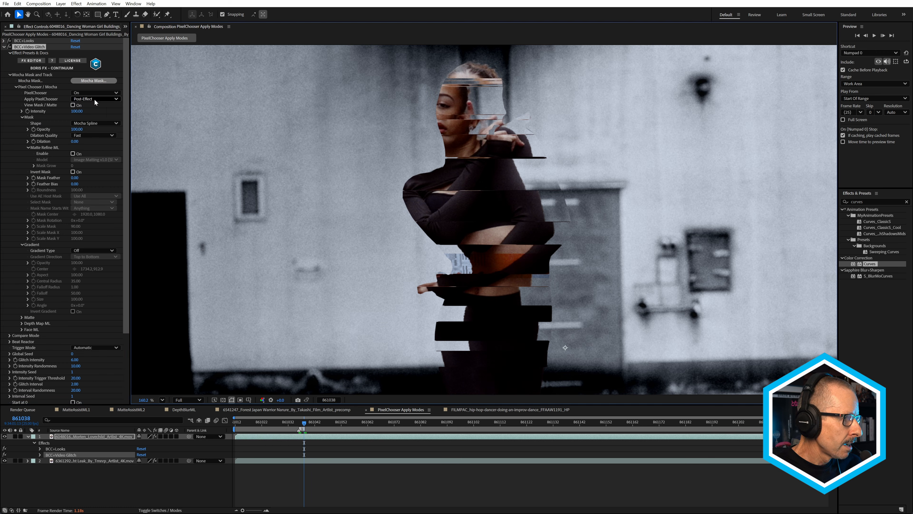
pyautogui.click(95, 99)
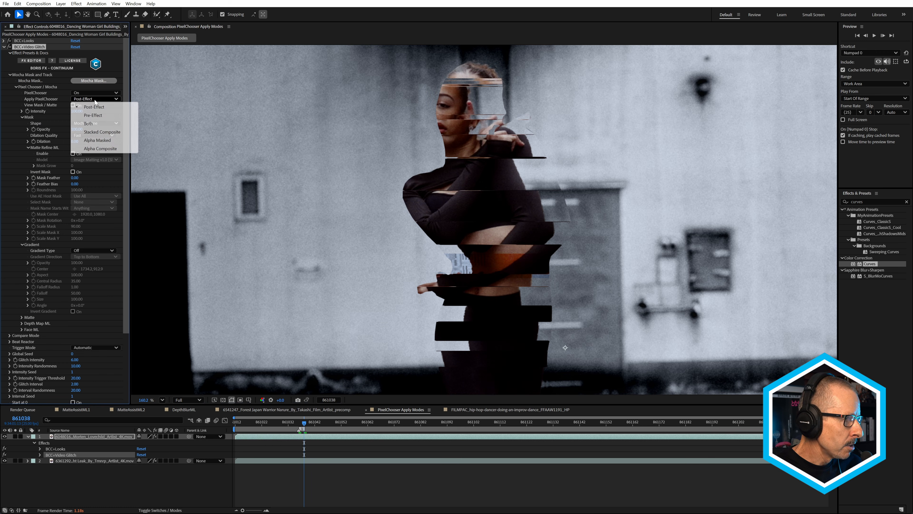
pyautogui.click(93, 115)
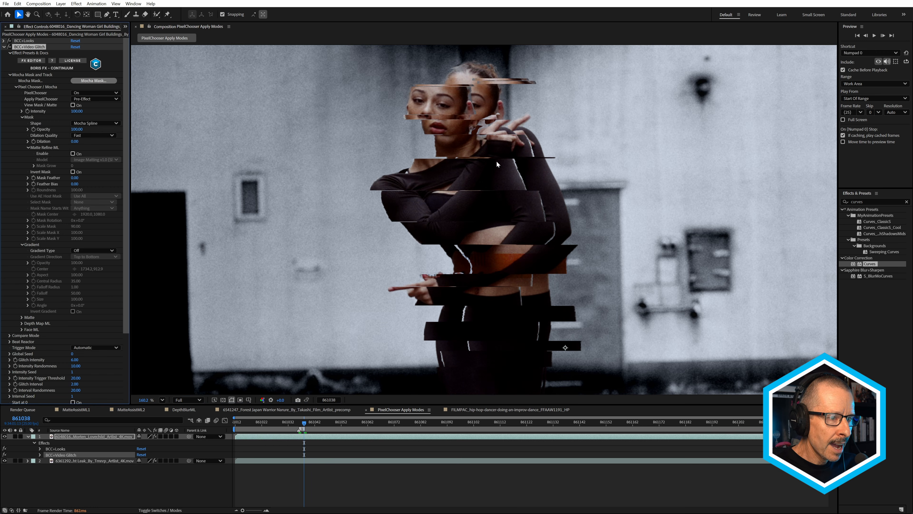
pyautogui.scroll(-3, 496, 161)
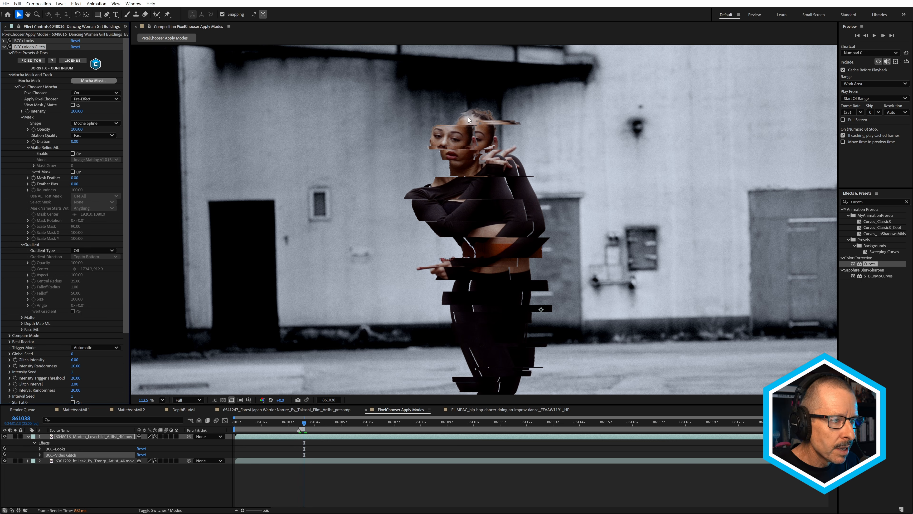
# Step: Move to frame 861040 and enable Matte Refine ML for the Video Glitch mask
pyautogui.moveTo(306, 423); pyautogui.dragTo(310, 427)
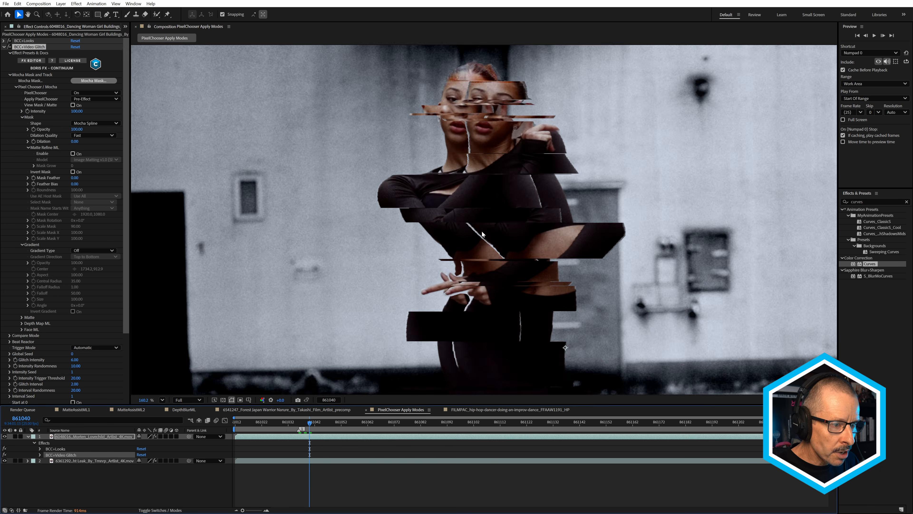
pyautogui.scroll(3, 482, 231)
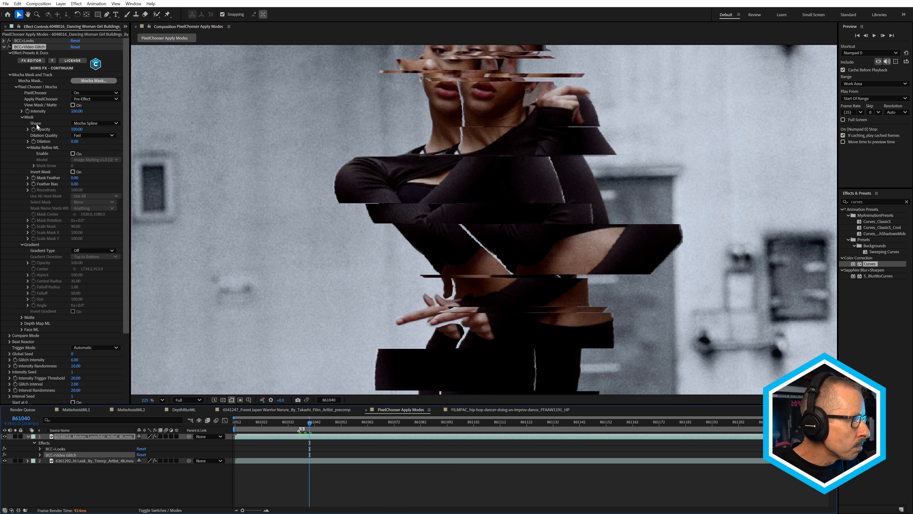
pyautogui.click(73, 153)
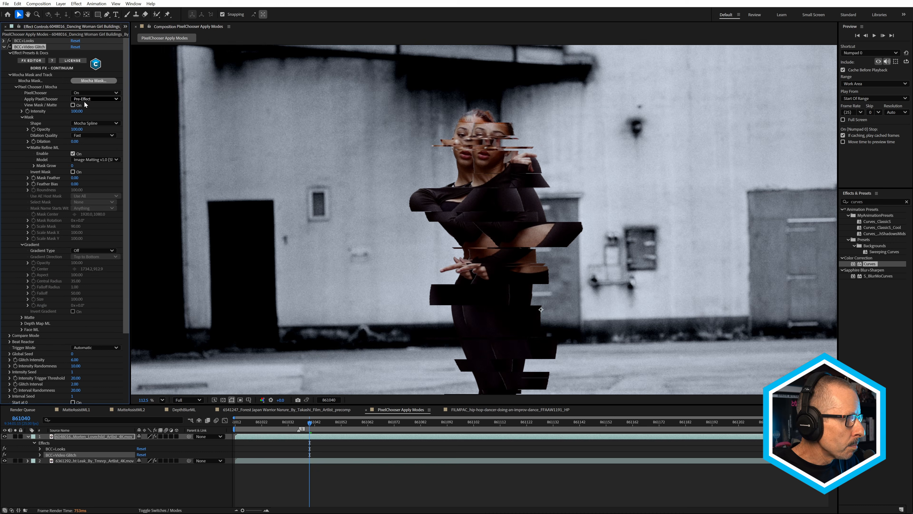
# Step: Try the Both and Stacked Composite options for Apply PixelChooser in Video Glitch
pyautogui.click(88, 100)
pyautogui.click(93, 125)
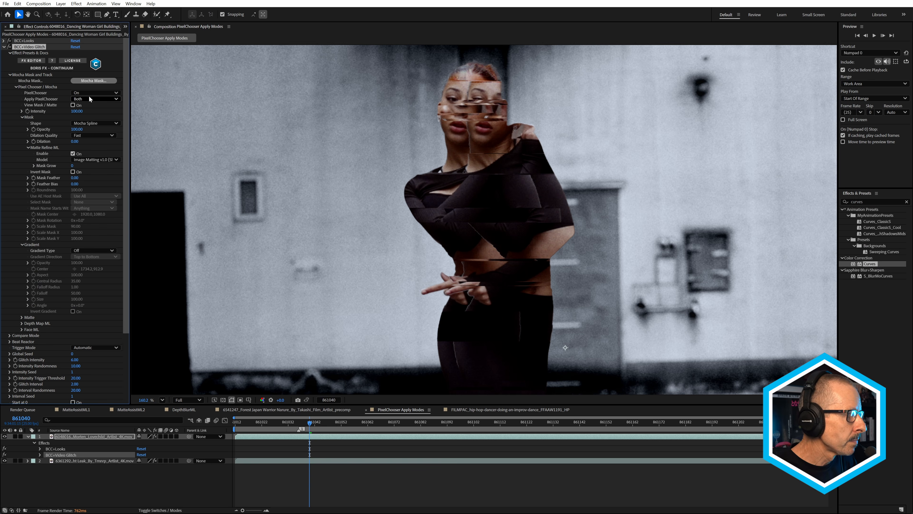
pyautogui.click(90, 99)
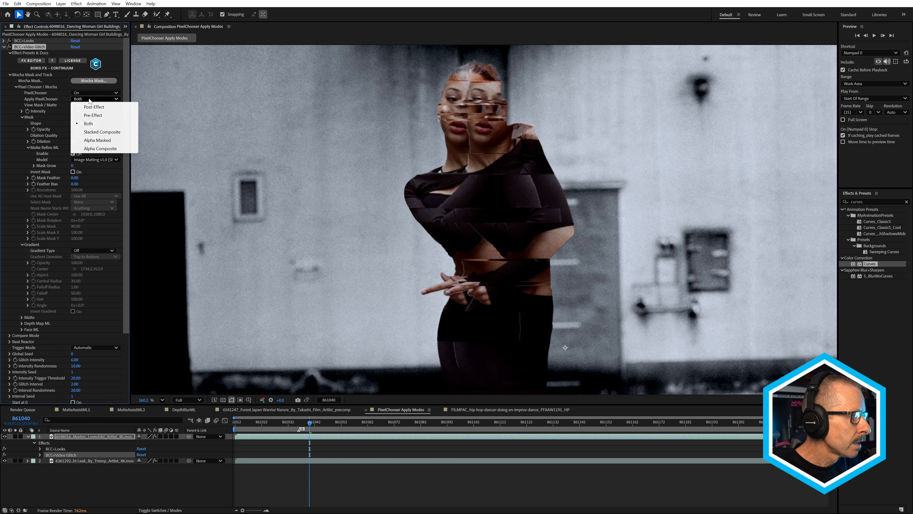
pyautogui.click(98, 132)
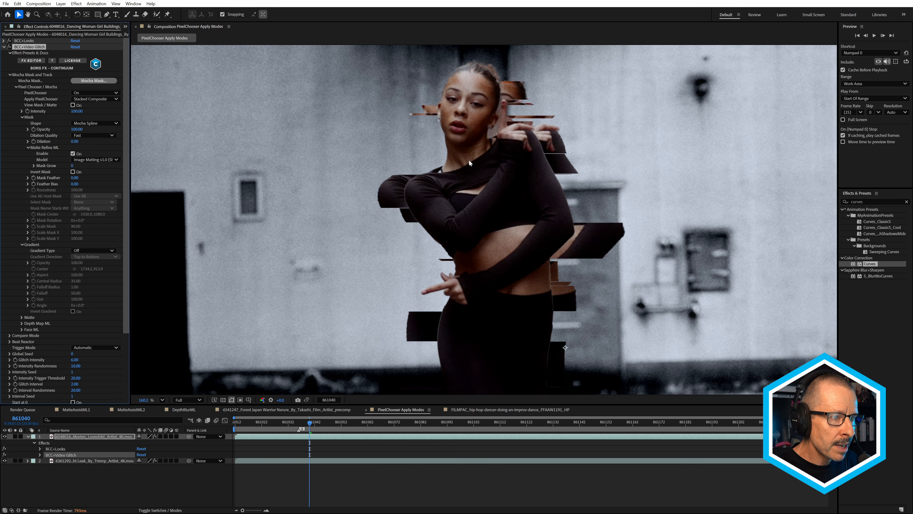
pyautogui.press('/')
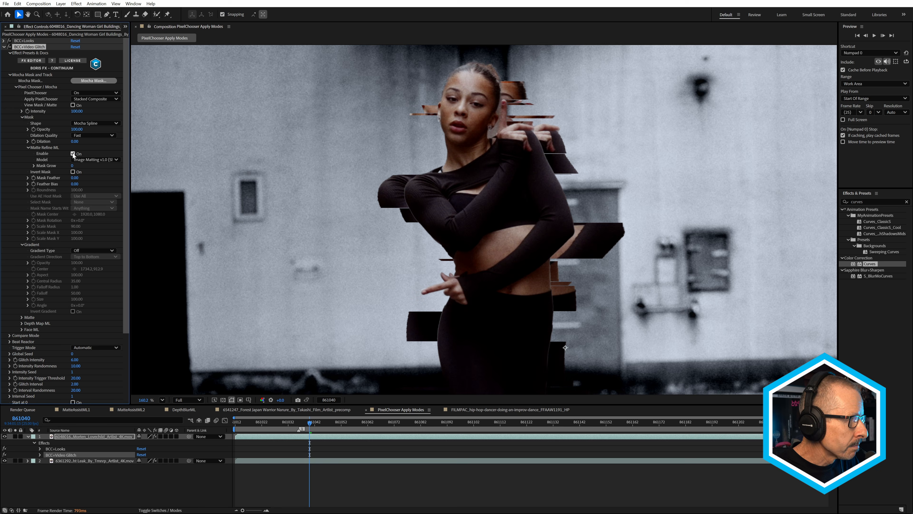
# Step: Toggle the Video Glitch mask's Matte Refine ML off and on to compare the dancer's edges
pyautogui.click(73, 154)
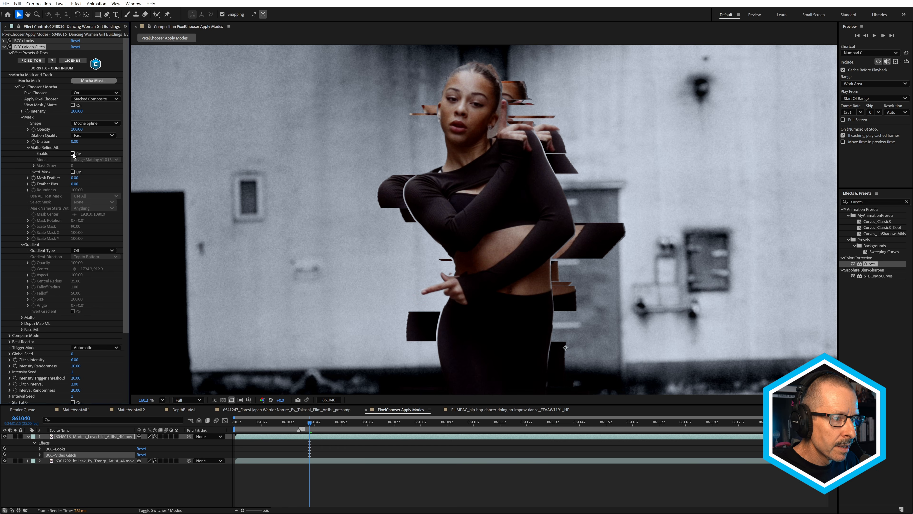
pyautogui.scroll(3, 542, 153)
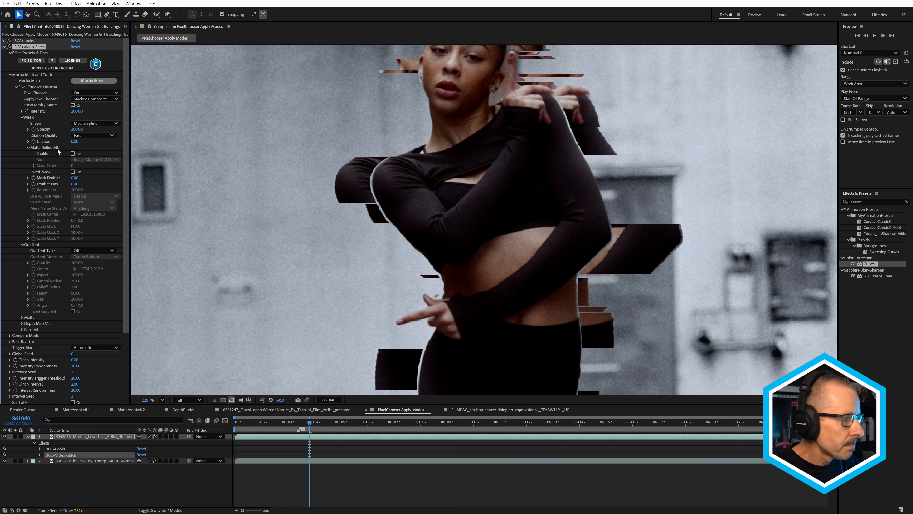
pyautogui.click(73, 154)
pyautogui.scroll(-8, 512, 194)
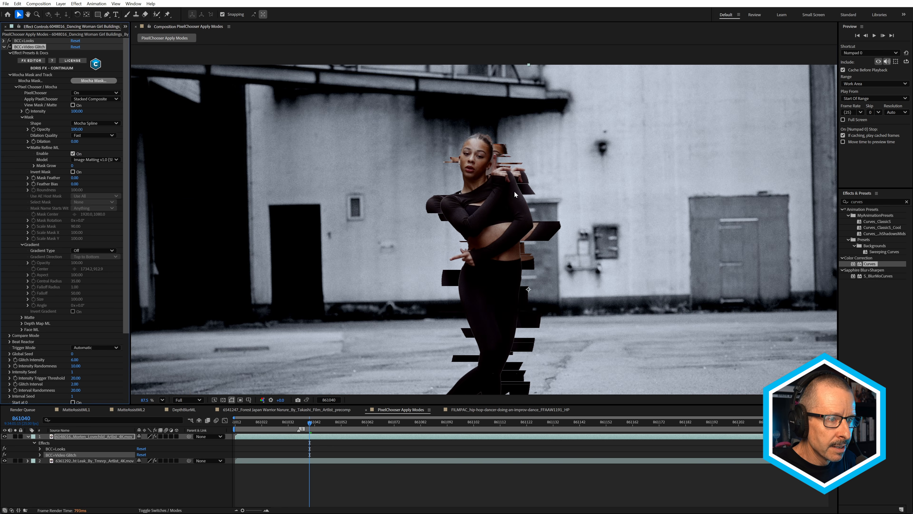
# Step: Try the Alpha Masked option for Apply PixelChooser in Video Glitch and play the result over the background layer
pyautogui.press('space')
pyautogui.moveTo(499, 255); pyautogui.dragTo(473, 144)
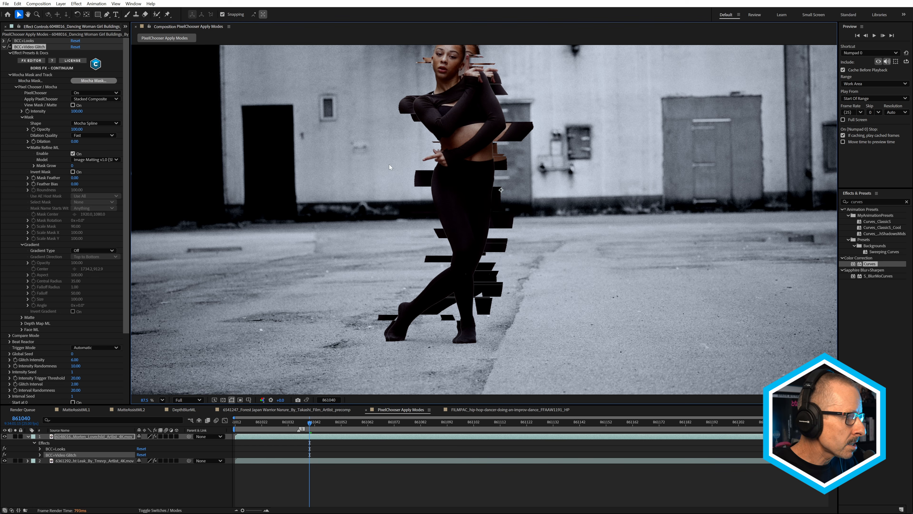
pyautogui.click(102, 99)
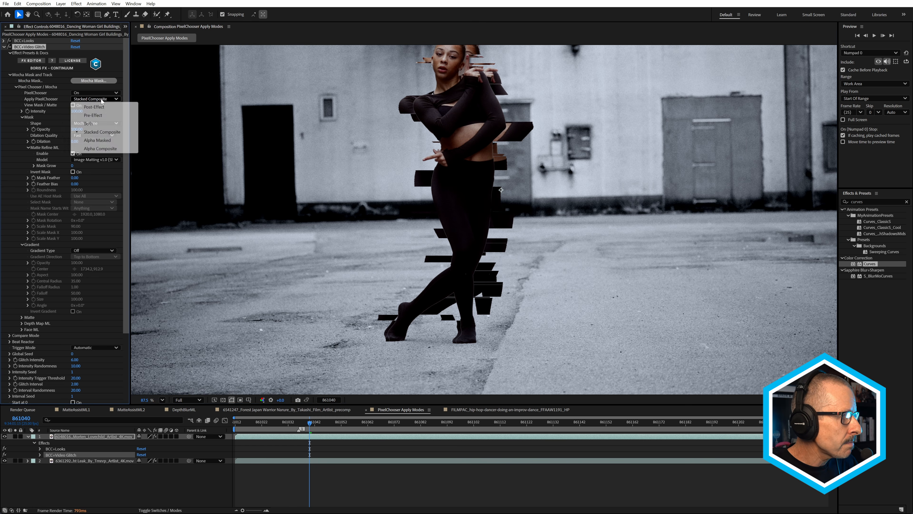
pyautogui.click(101, 141)
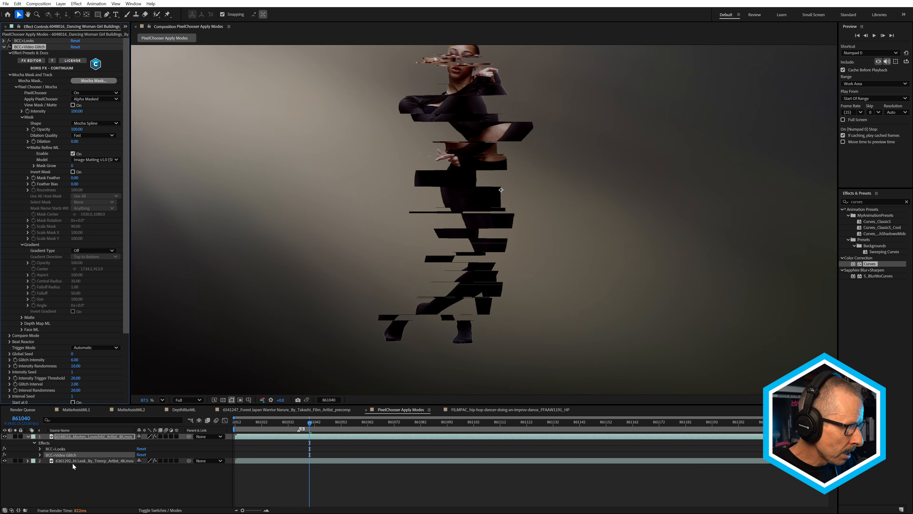
pyautogui.press('space')
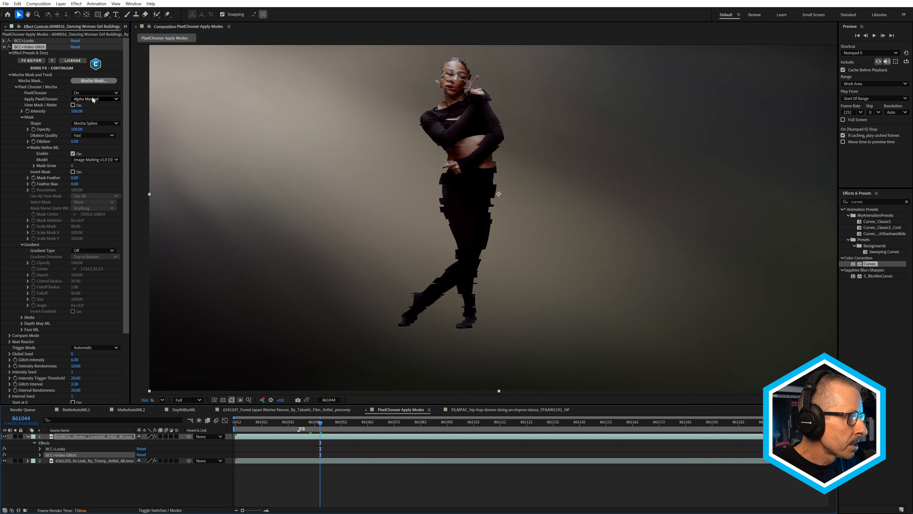
# Step: Set Video Glitch's Apply PixelChooser to Alpha Composite and view the dancer at frame 861036
pyautogui.click(94, 99)
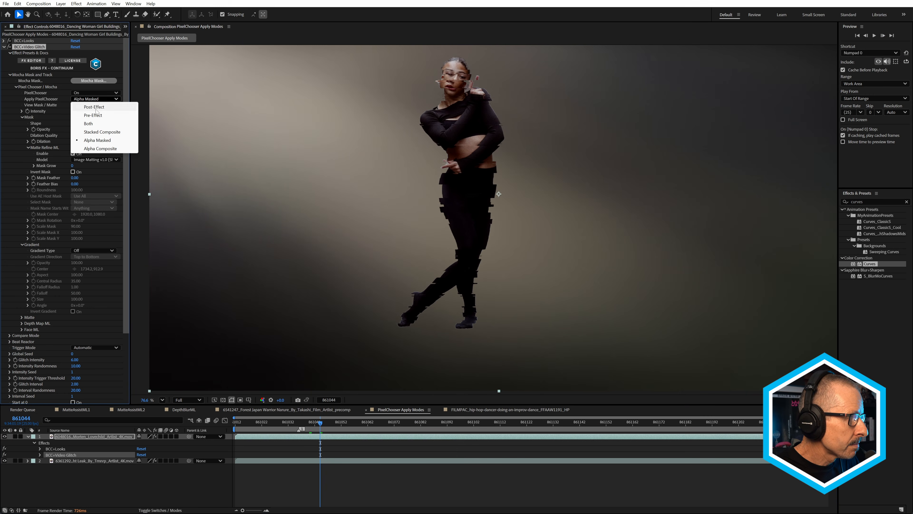
pyautogui.click(101, 149)
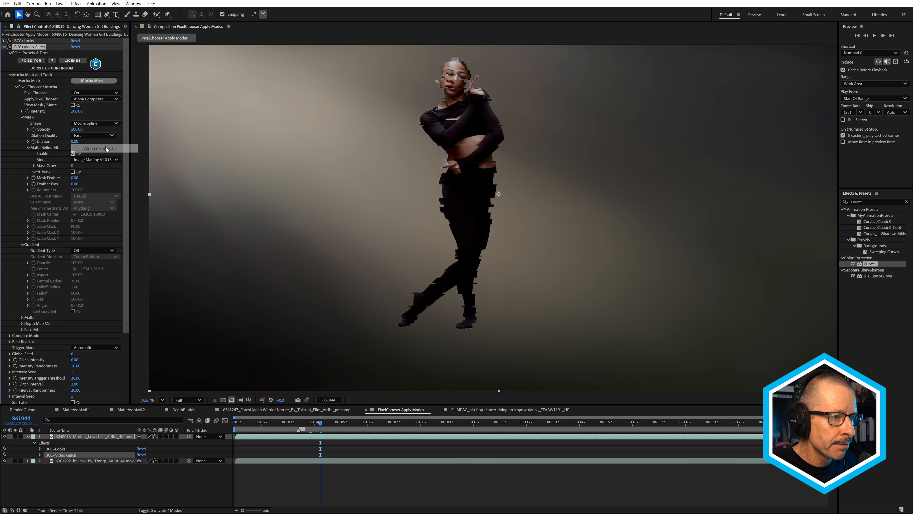
pyautogui.scroll(2, 456, 77)
pyautogui.scroll(3, 456, 78)
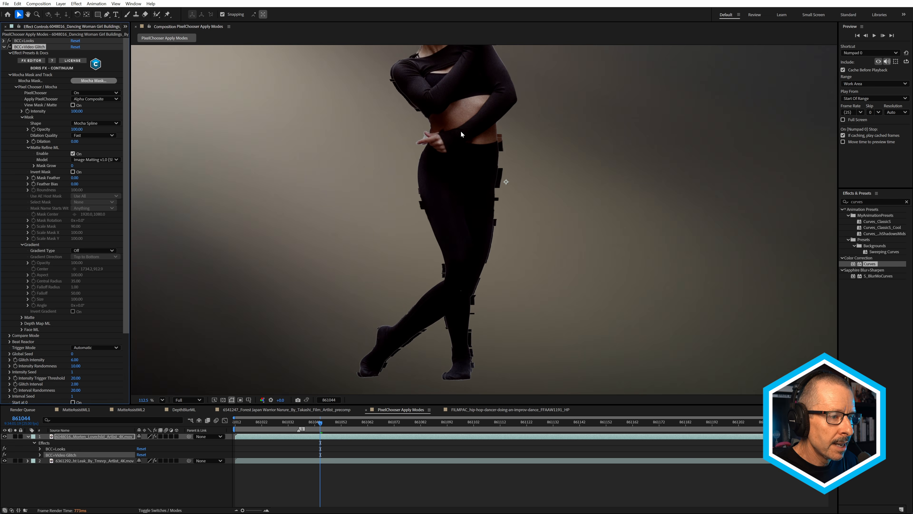
pyautogui.moveTo(463, 127); pyautogui.dragTo(473, 221)
pyautogui.click(300, 424)
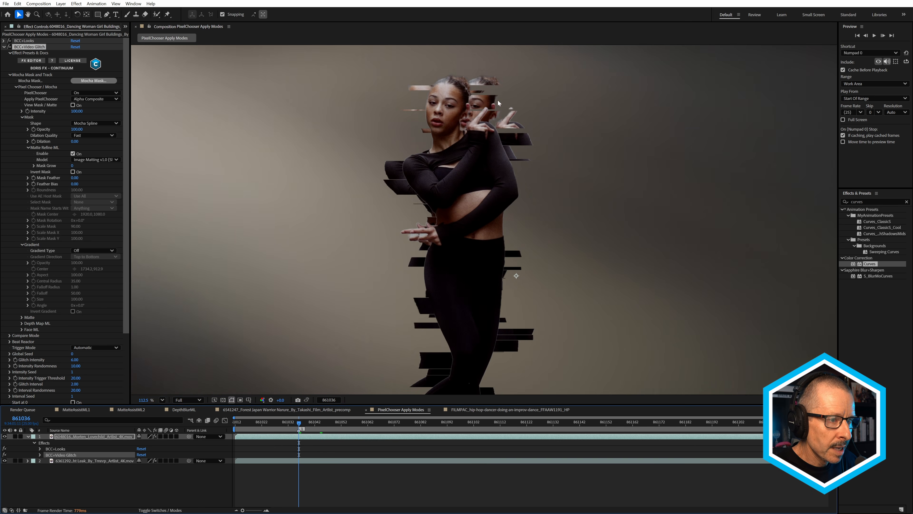